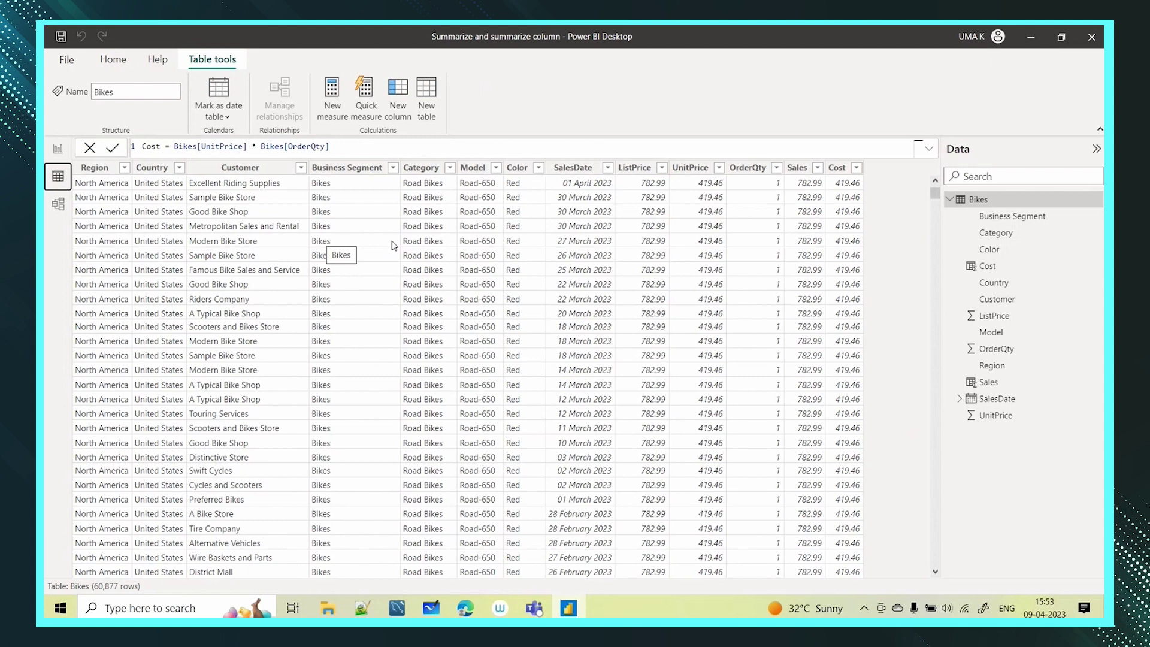
Browse the rows of the Bikes table with the Country column selected to examine its data
click(180, 168)
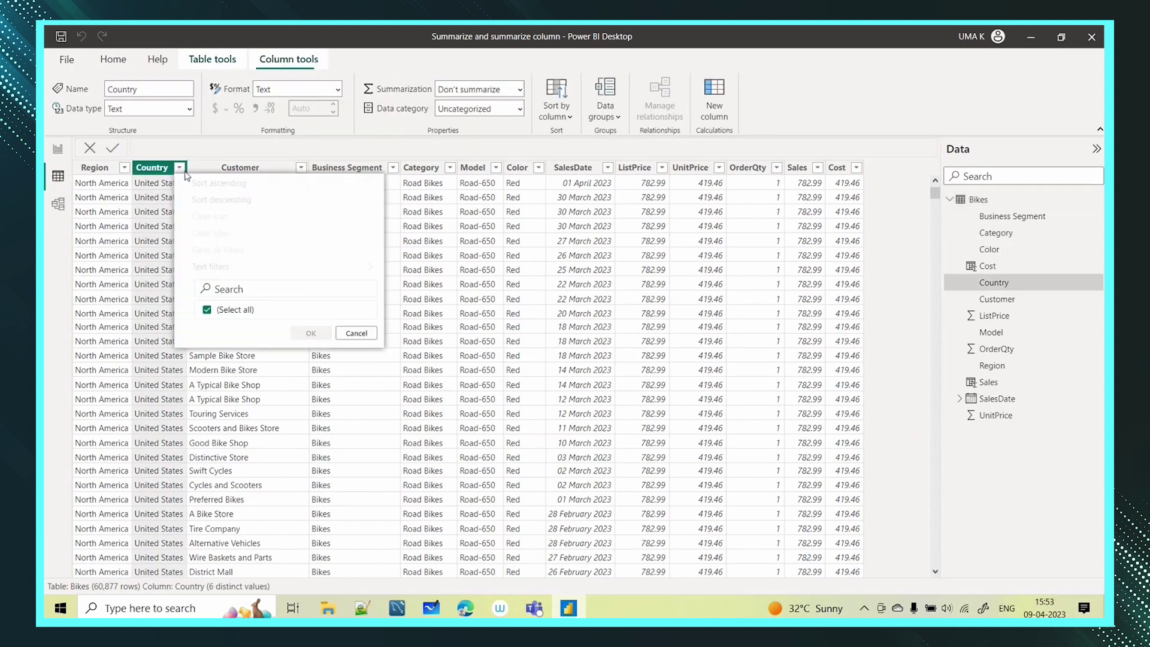
click(155, 393)
scroll(240, 443, down, 15)
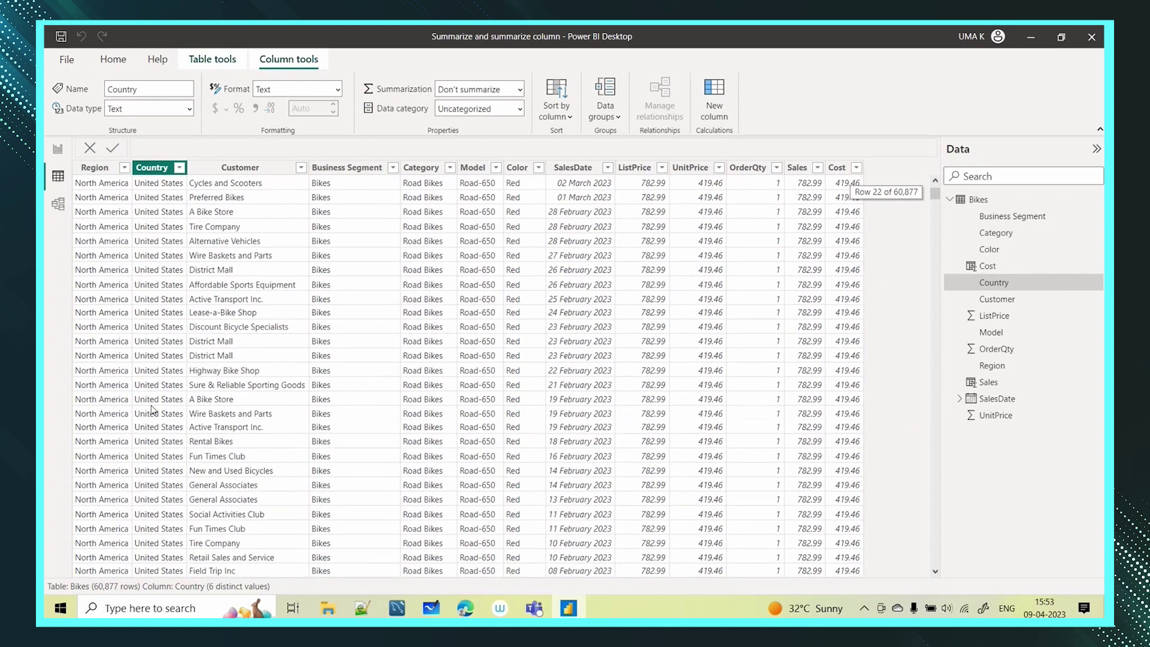
scroll(359, 420, up, 12)
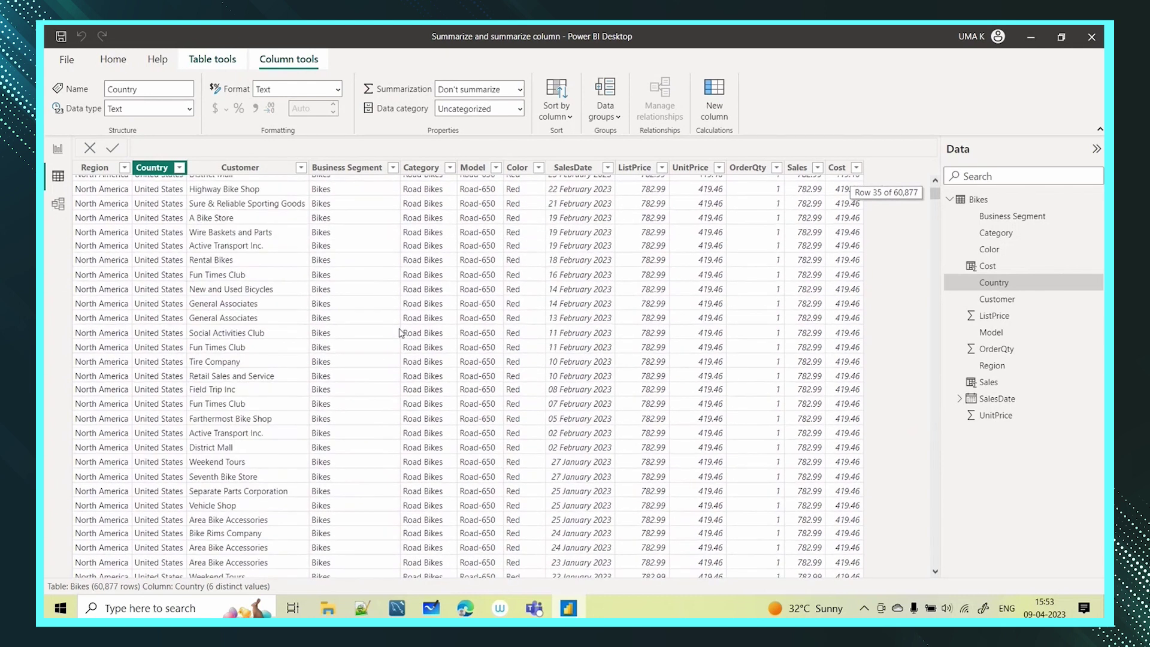
scroll(167, 304, up, 4)
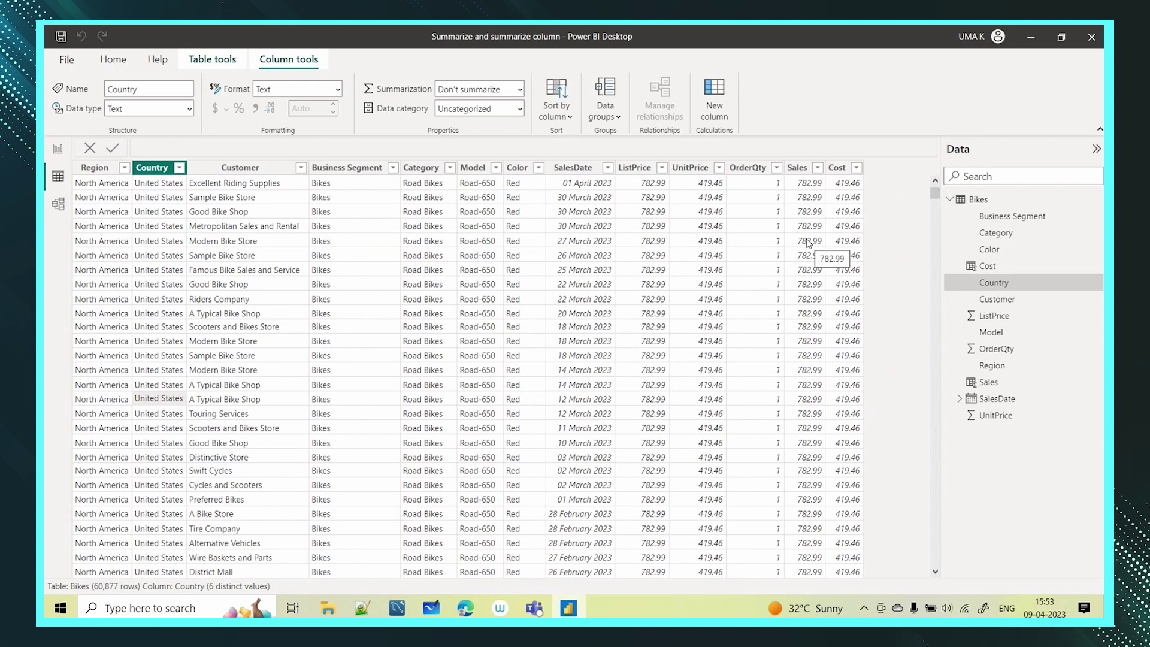
In the report view, create a measure in the Bikes table defined as Total Sales = SUM(Bikes[Sales])
click(58, 149)
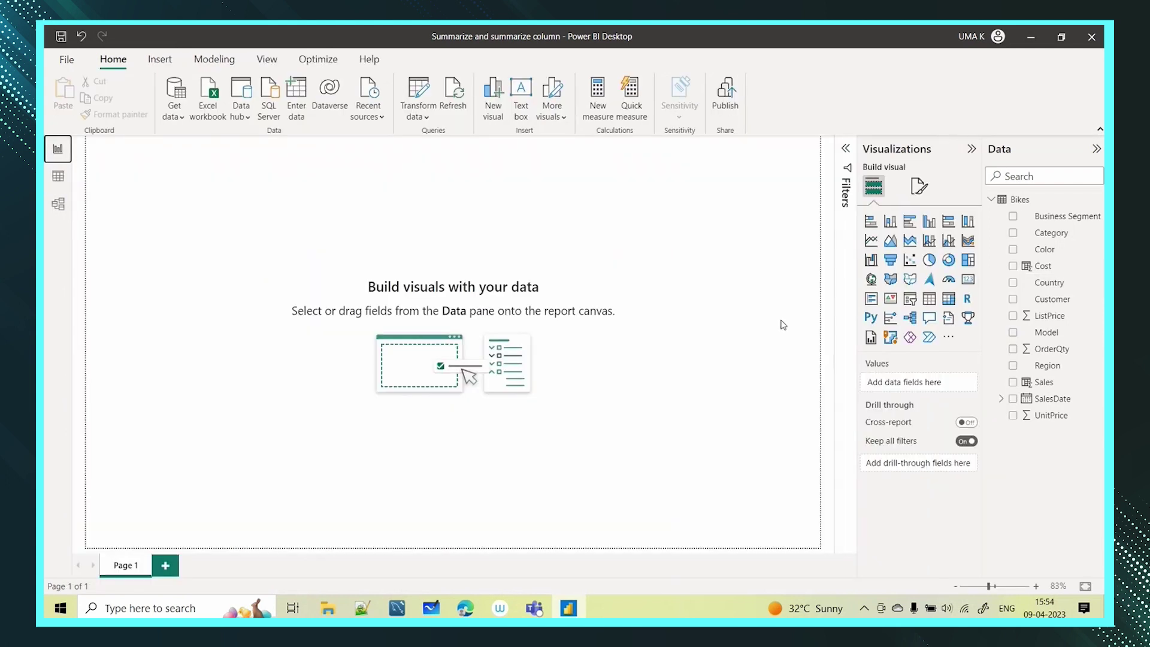
click(1030, 200)
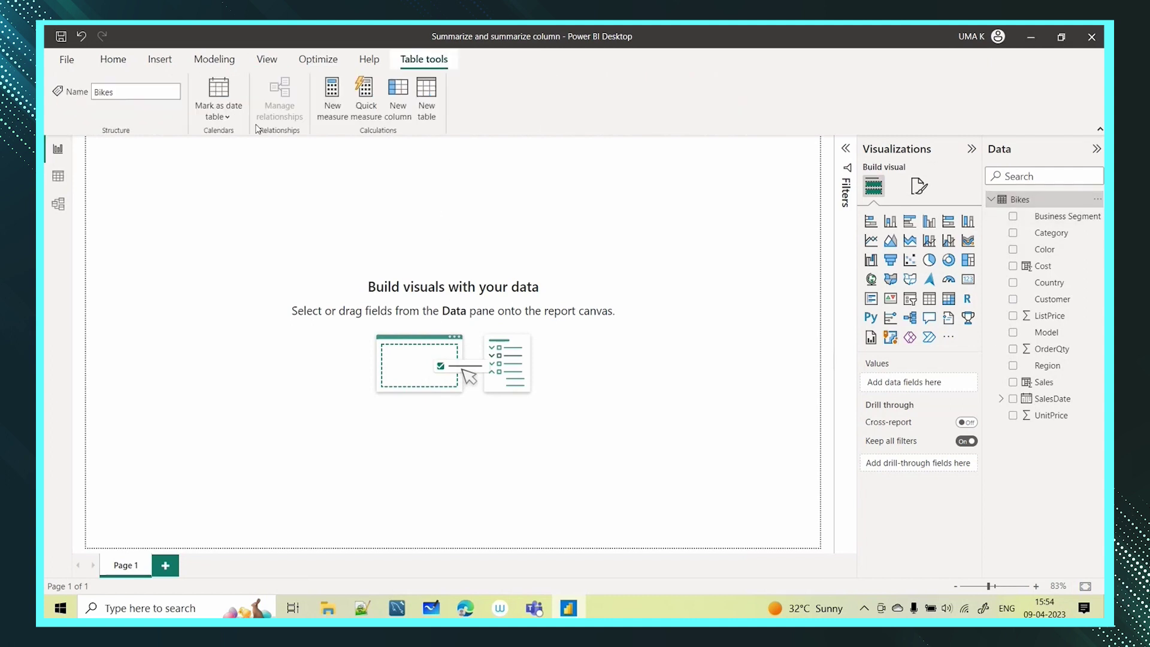
click(332, 96)
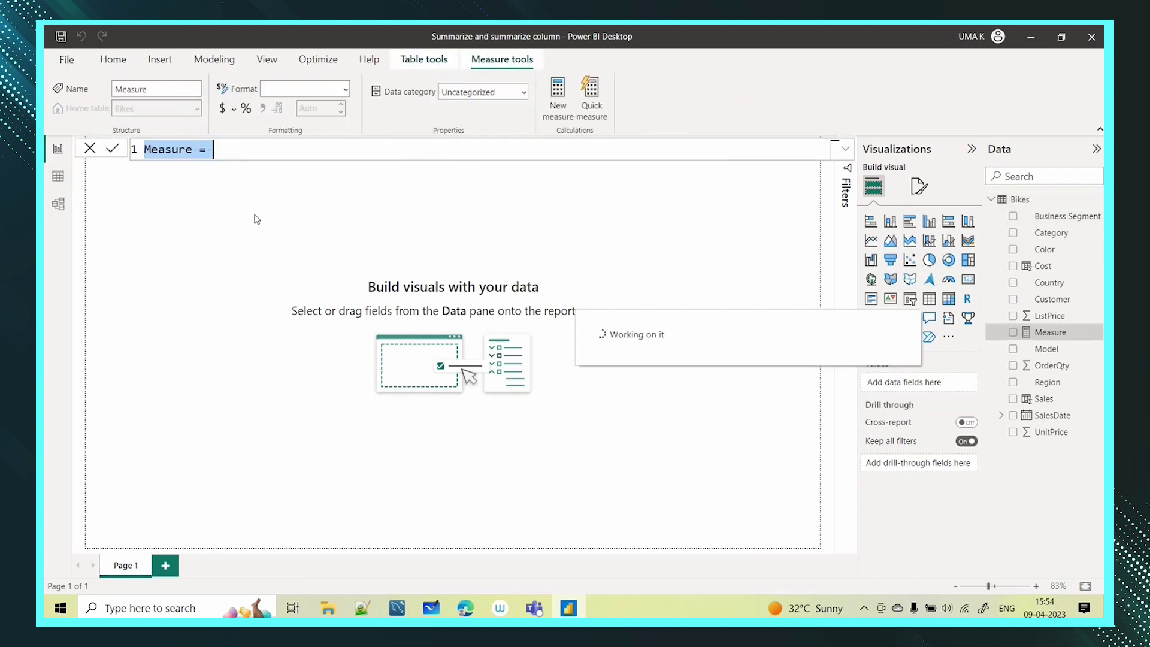
text(Total )
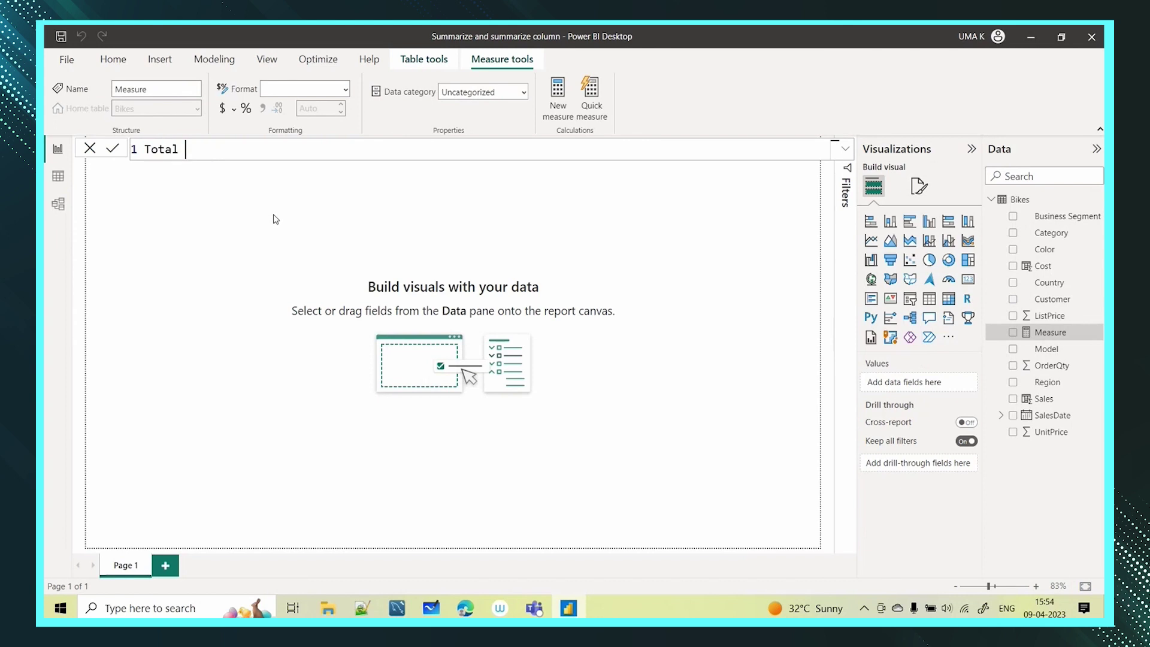
text(Sales = sum)
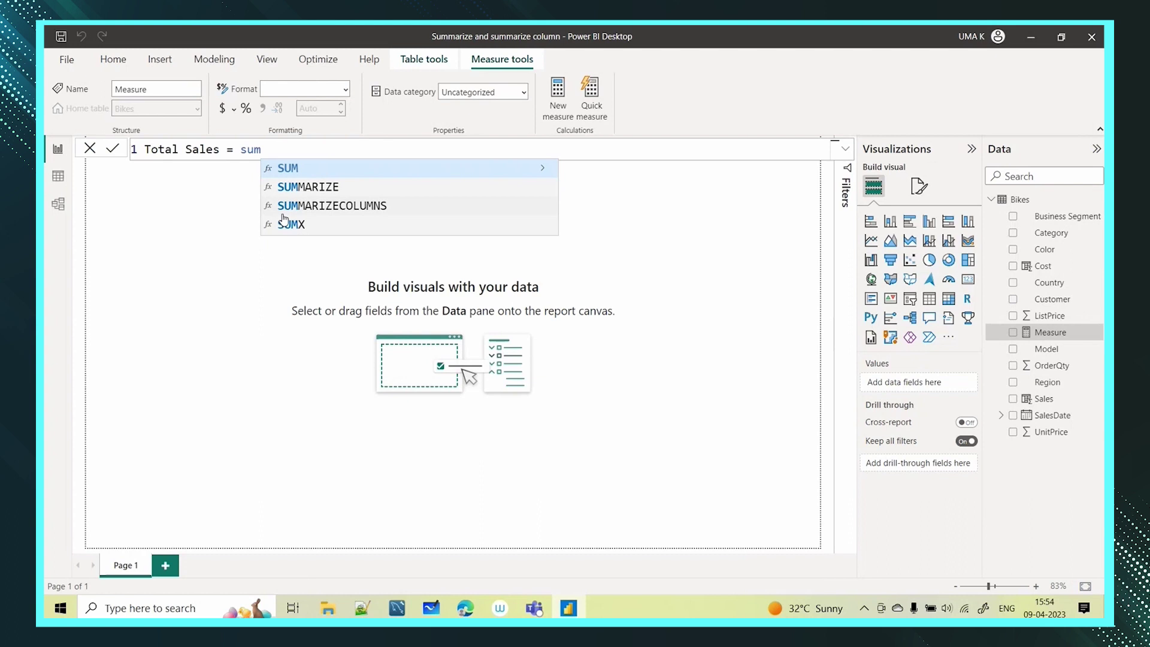
click(294, 169)
text(sal)
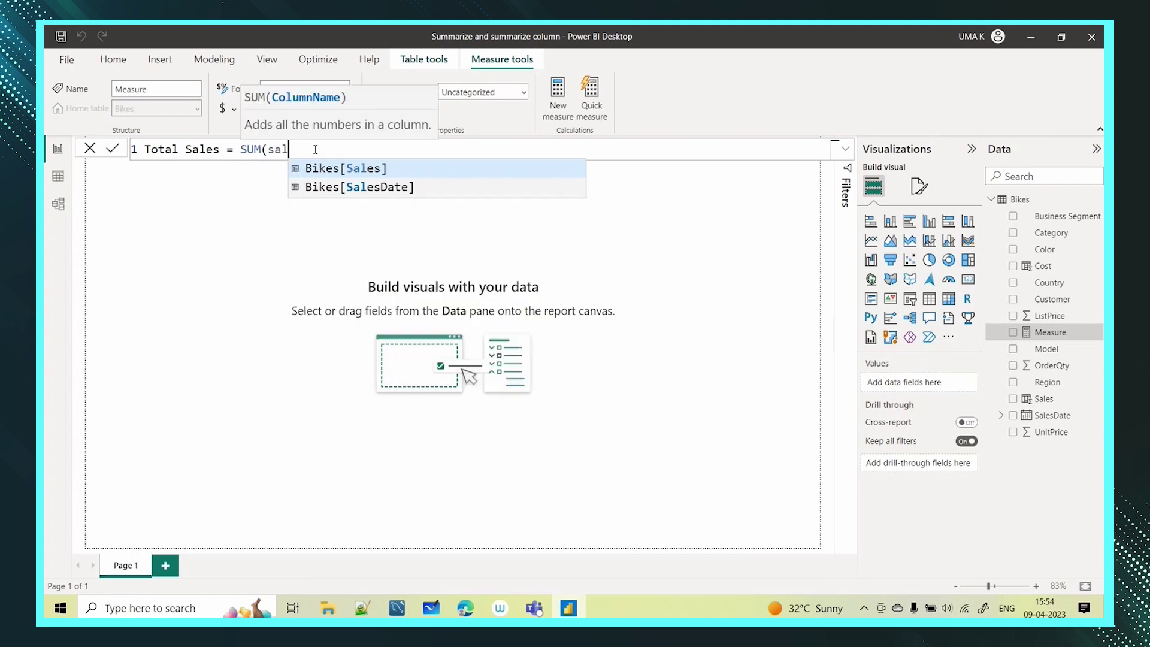
key(Tab)
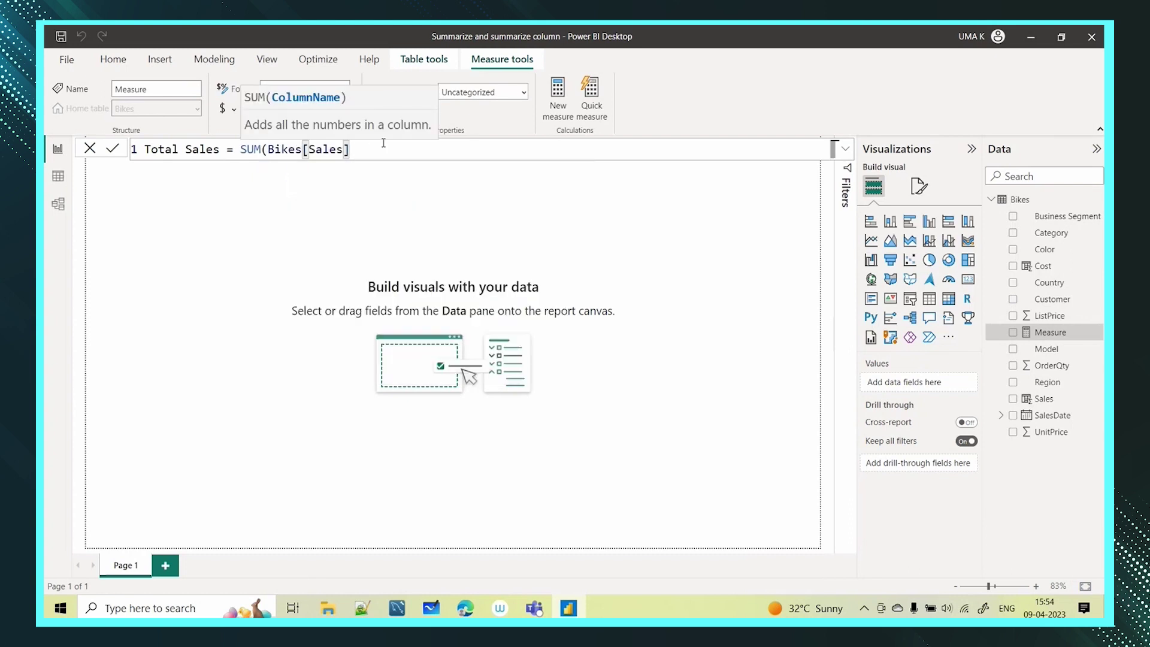
text())
key(Return)
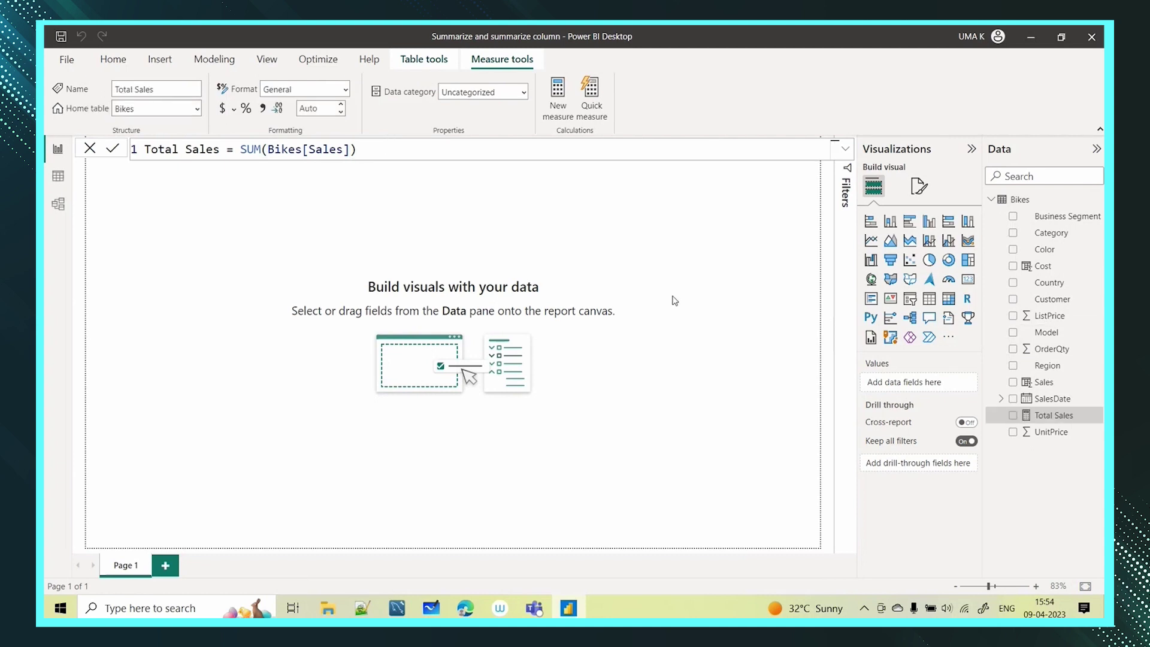
Start a new measure in the Bikes table named Total Profit and begin its formula with a sum function
click(1019, 199)
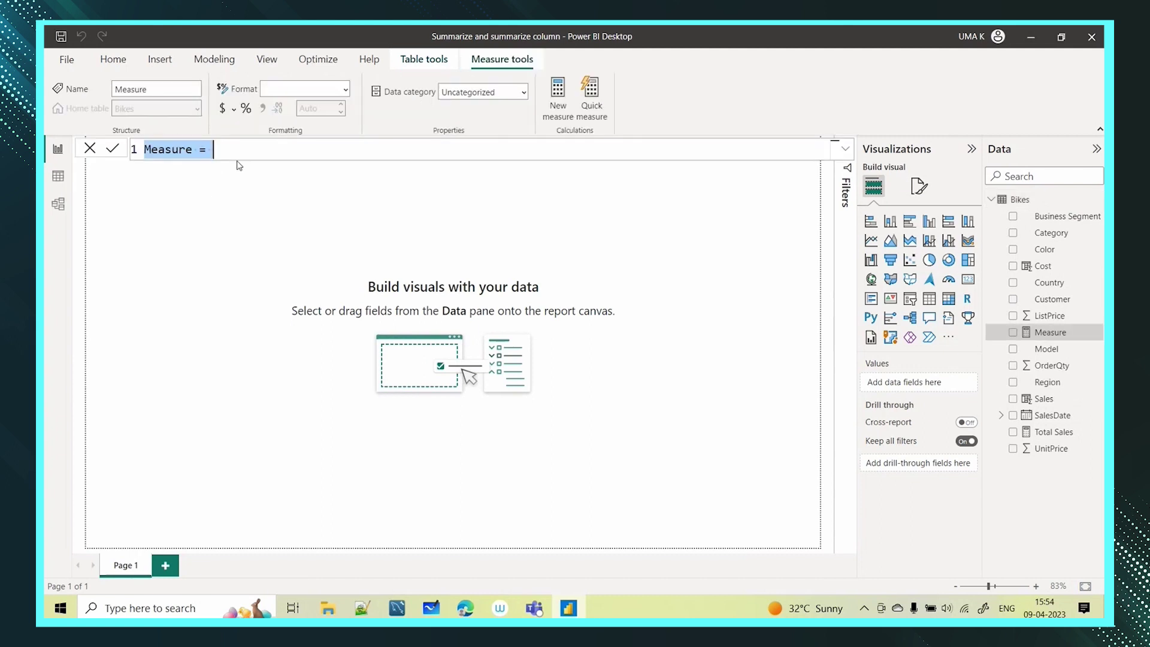
text(Total Profi)
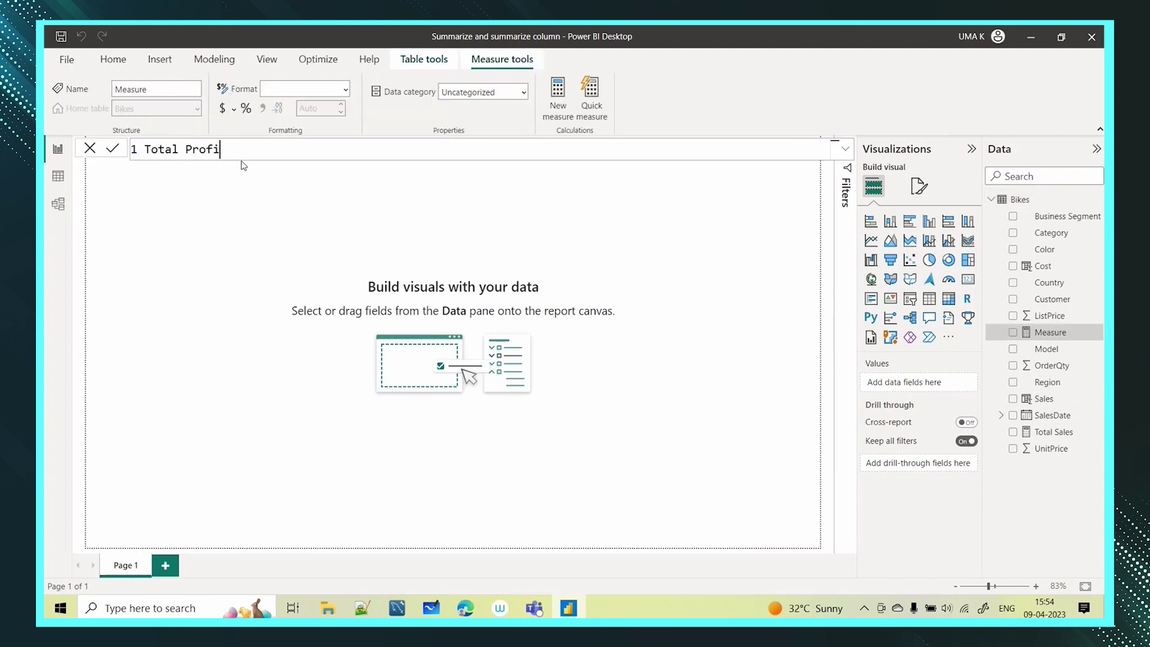
text(t = sum)
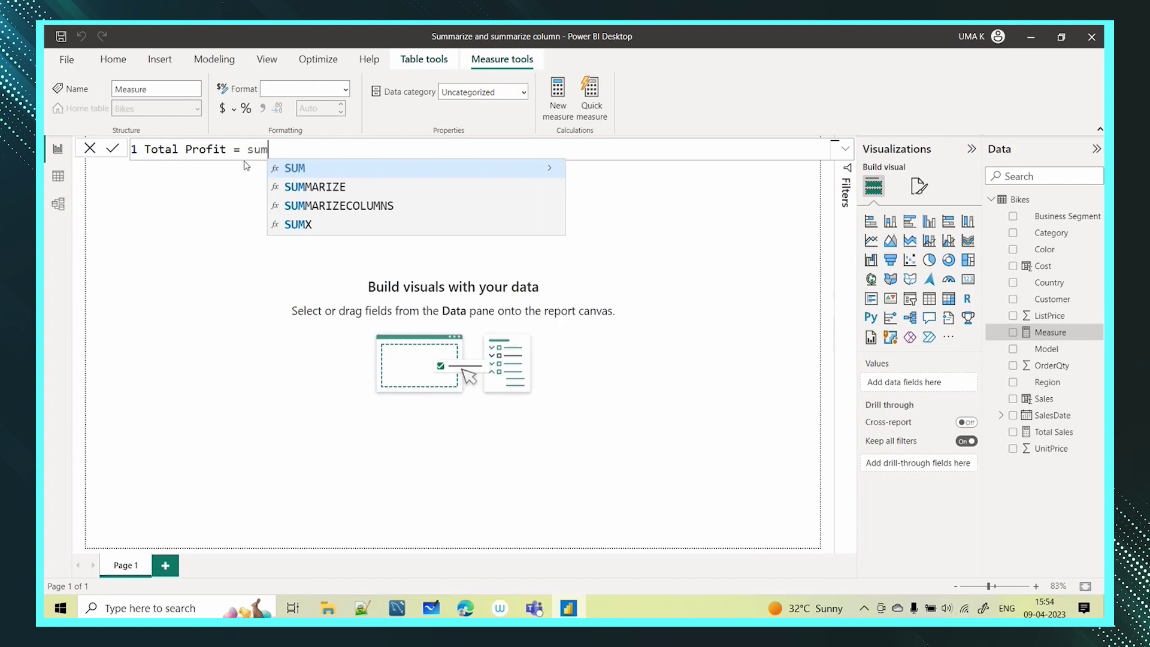
click(352, 170)
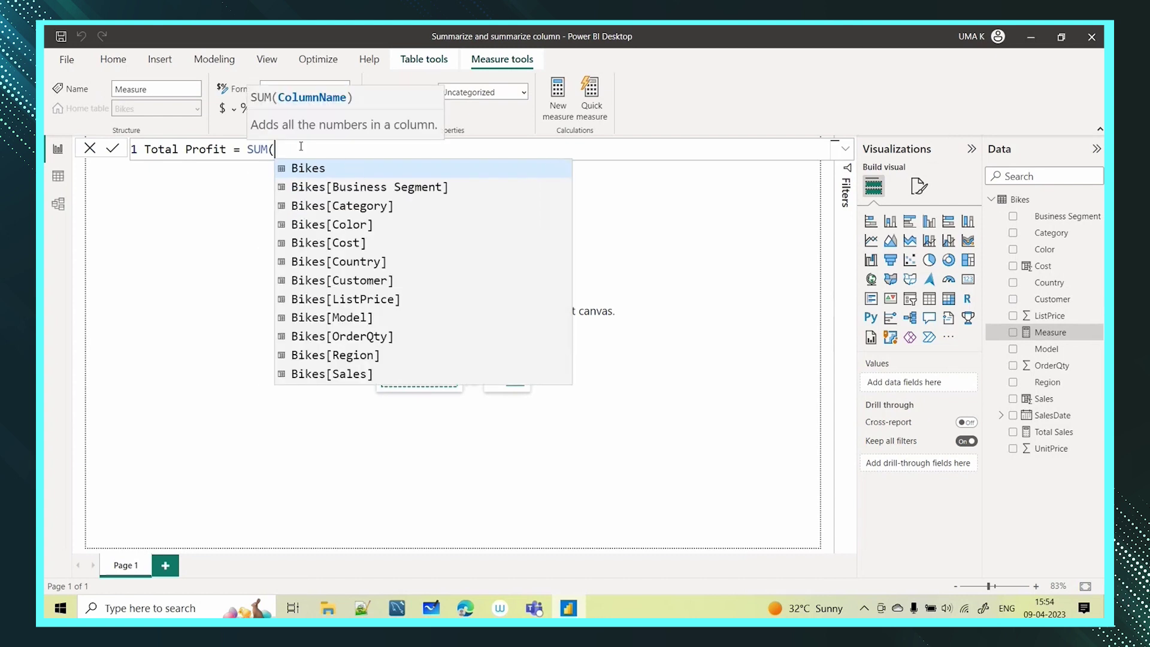
text(pr)
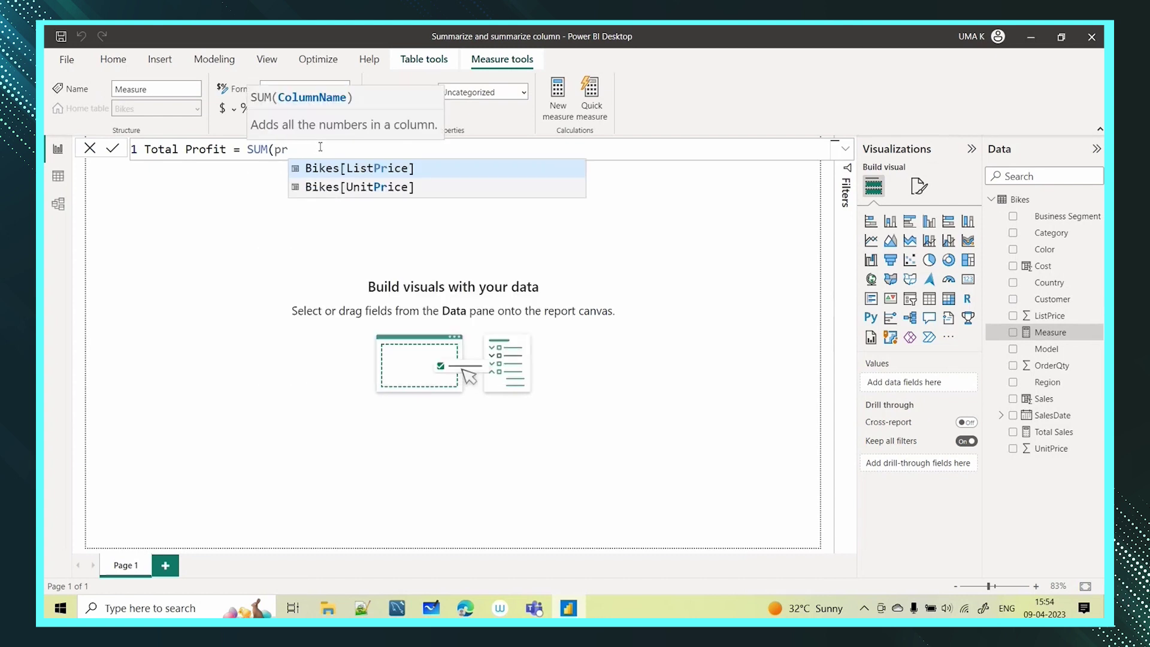
text(o)
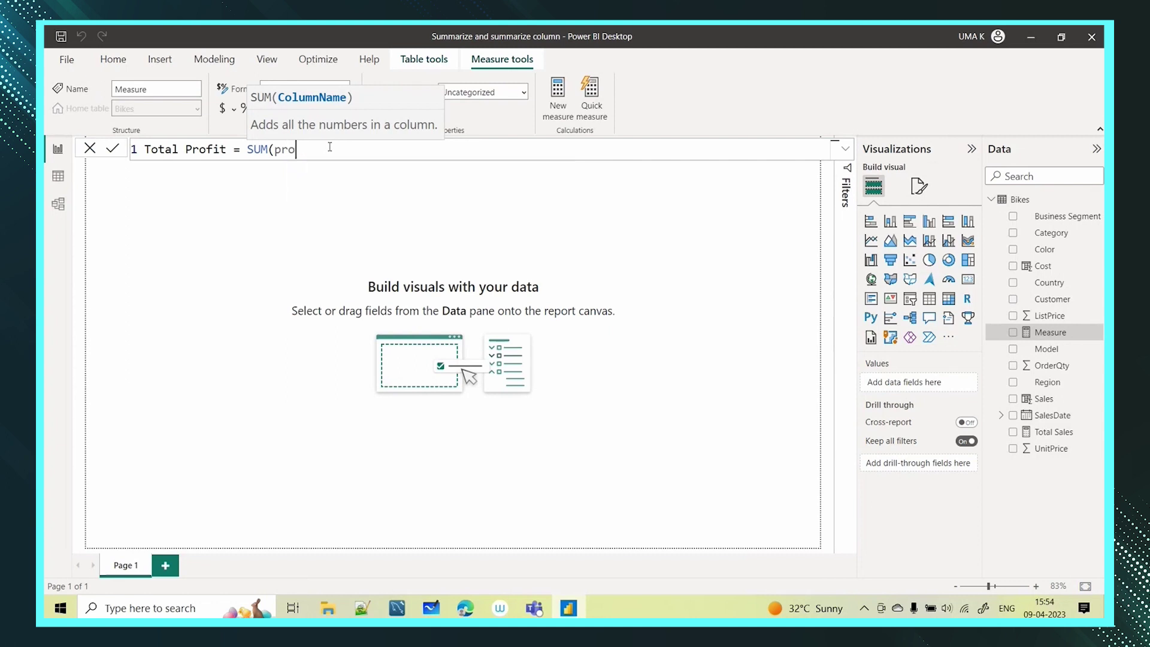
key(BackSpace)
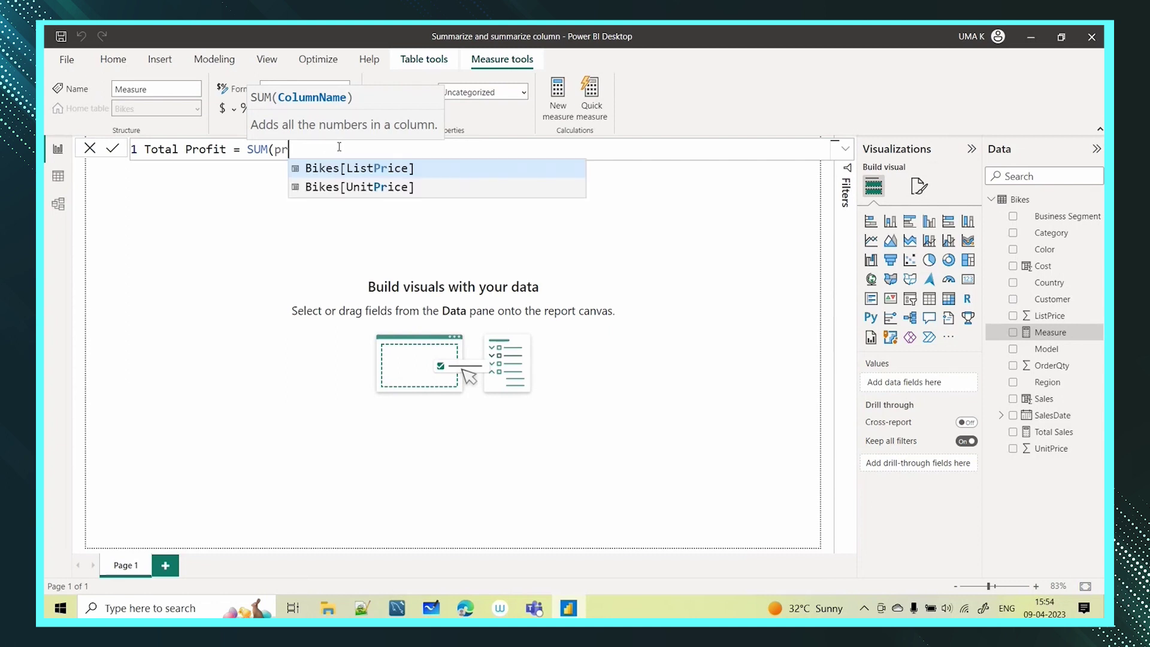
key(BackSpace)
key(BackSpace)
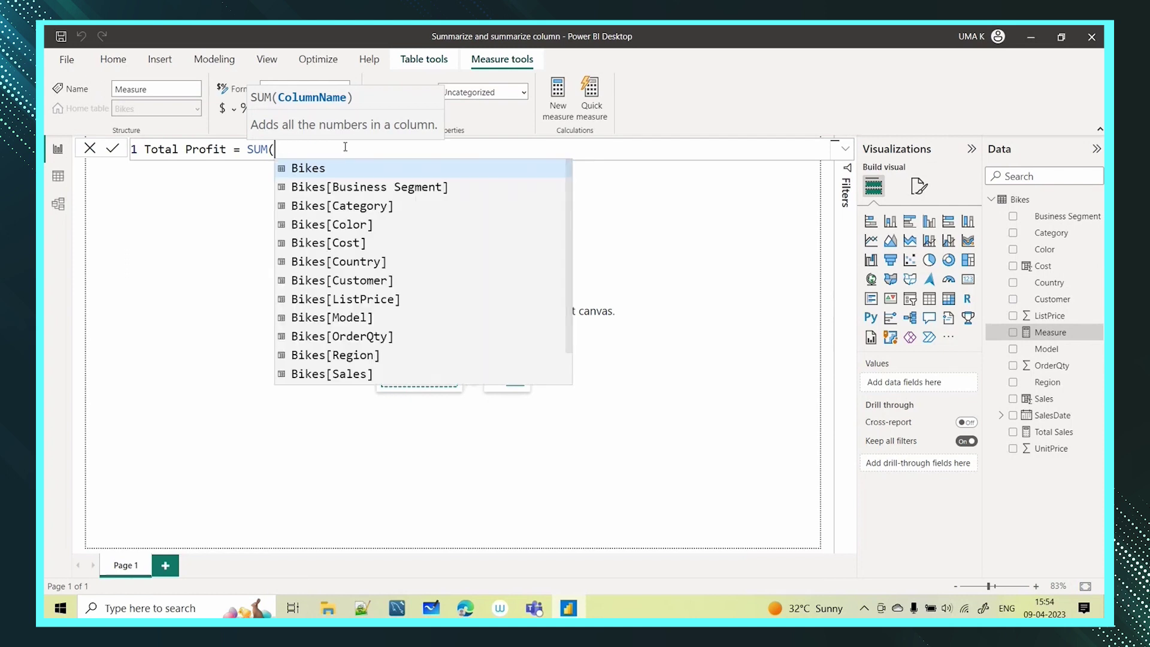
scroll(368, 341, down, 1)
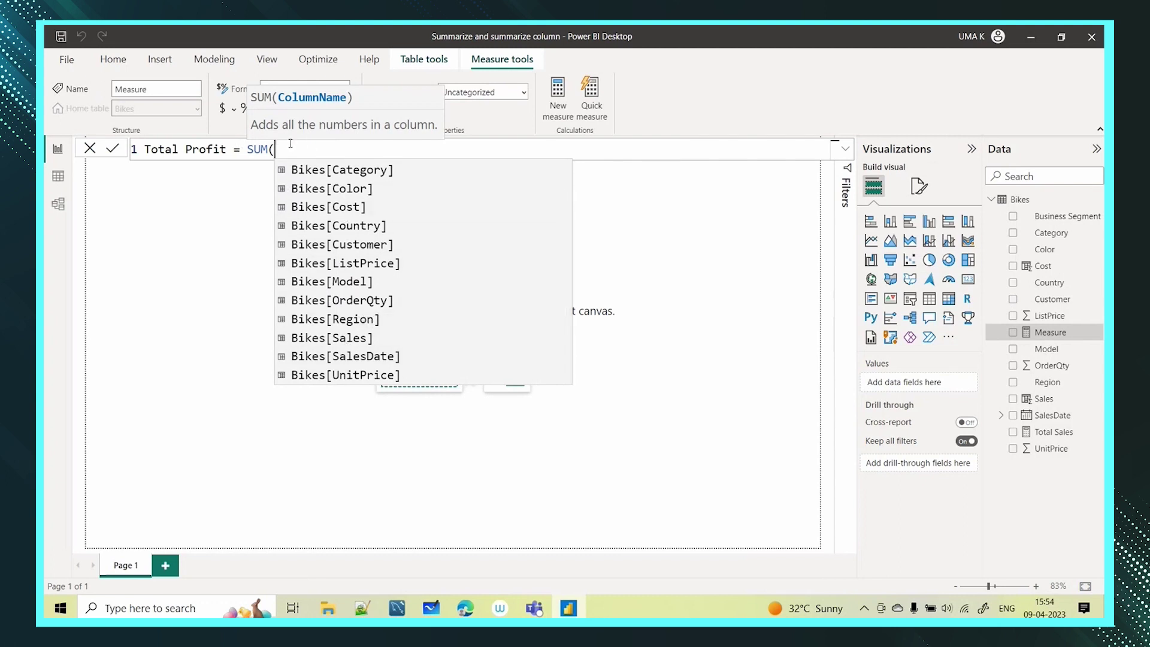
key(BackSpace)
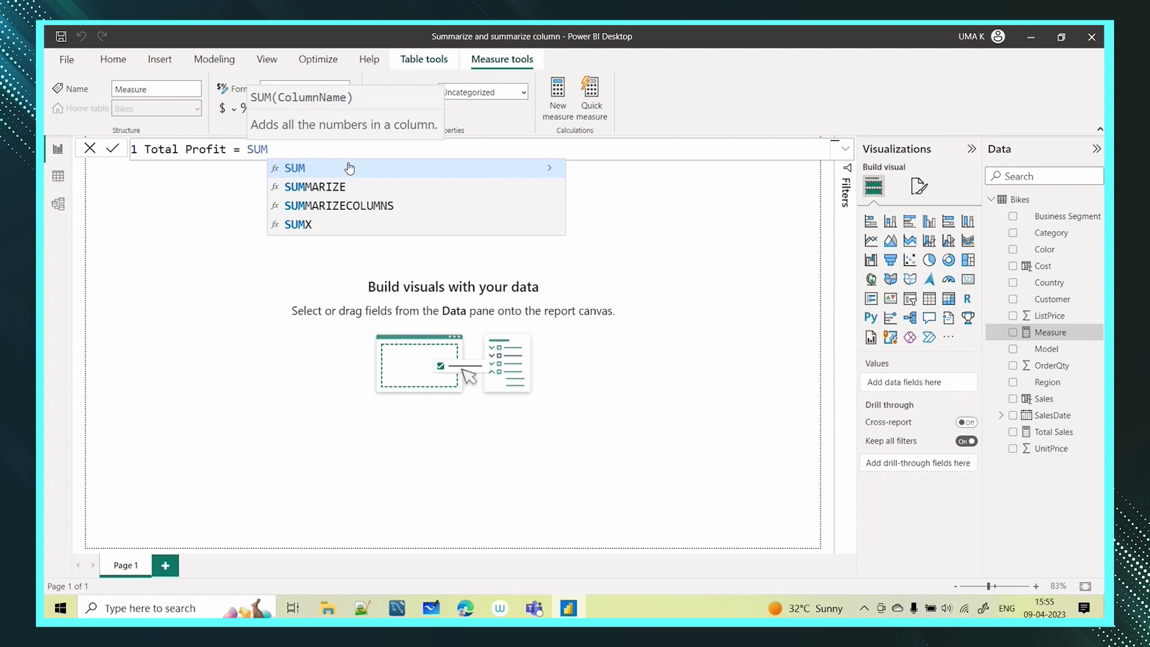
Define the Total Profit measure as SUMX(Bikes,Bikes[Sales]-Bikes[Cost]) and commit it to the model
click(297, 224)
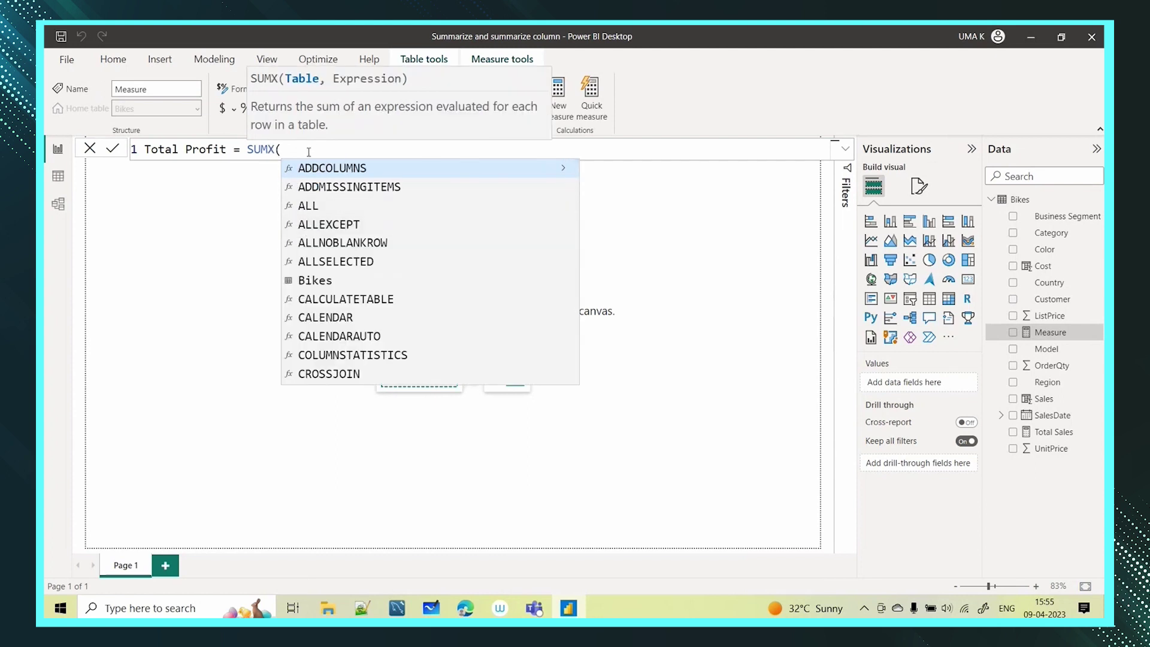
text(bik)
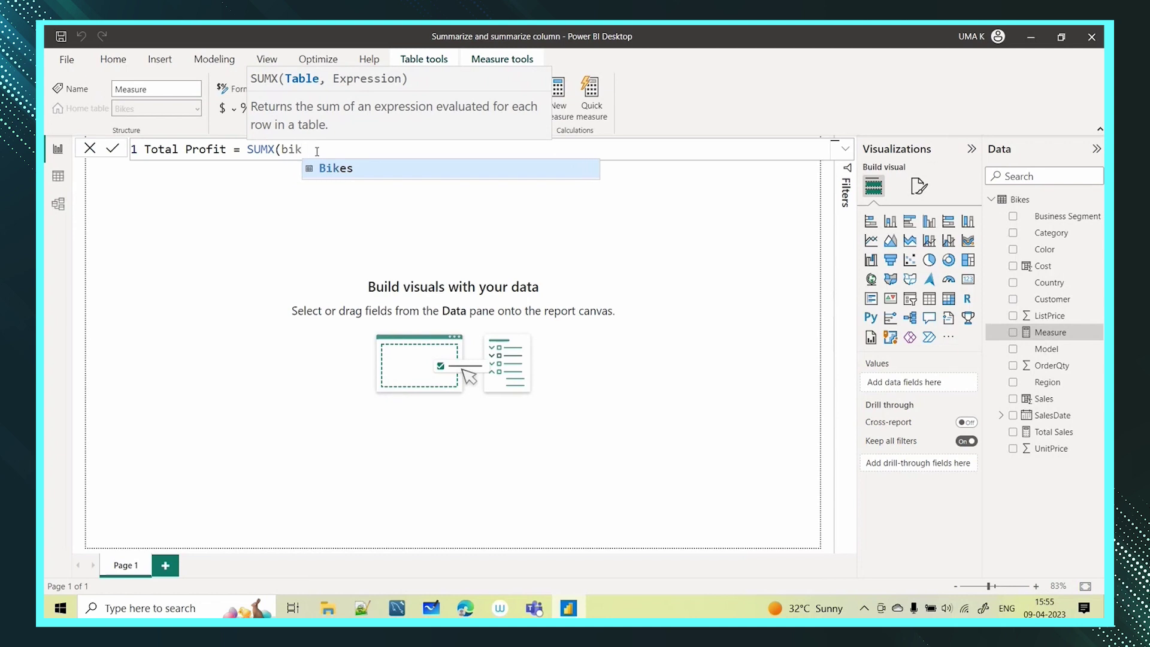
click(372, 175)
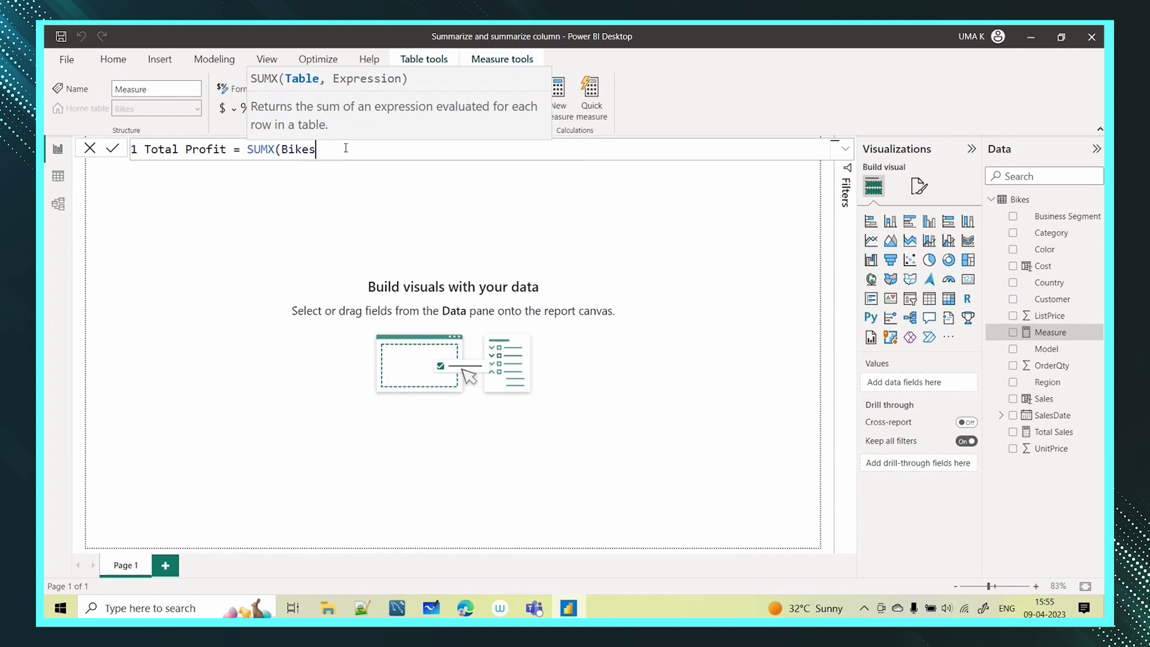
text(,sal)
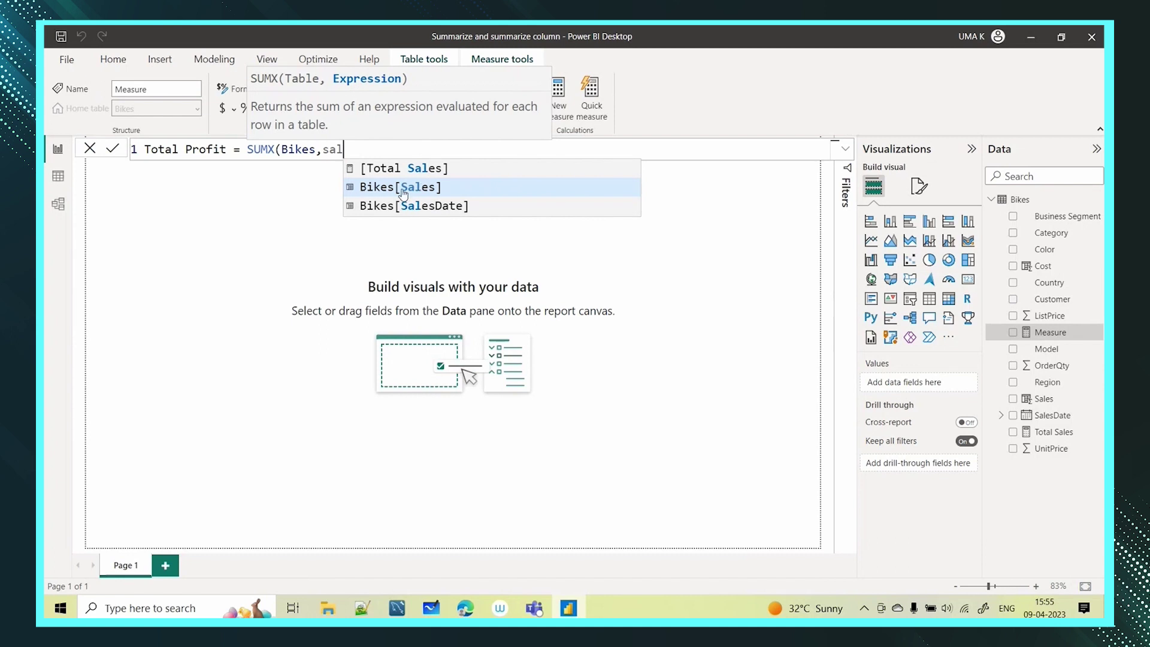
key(Tab)
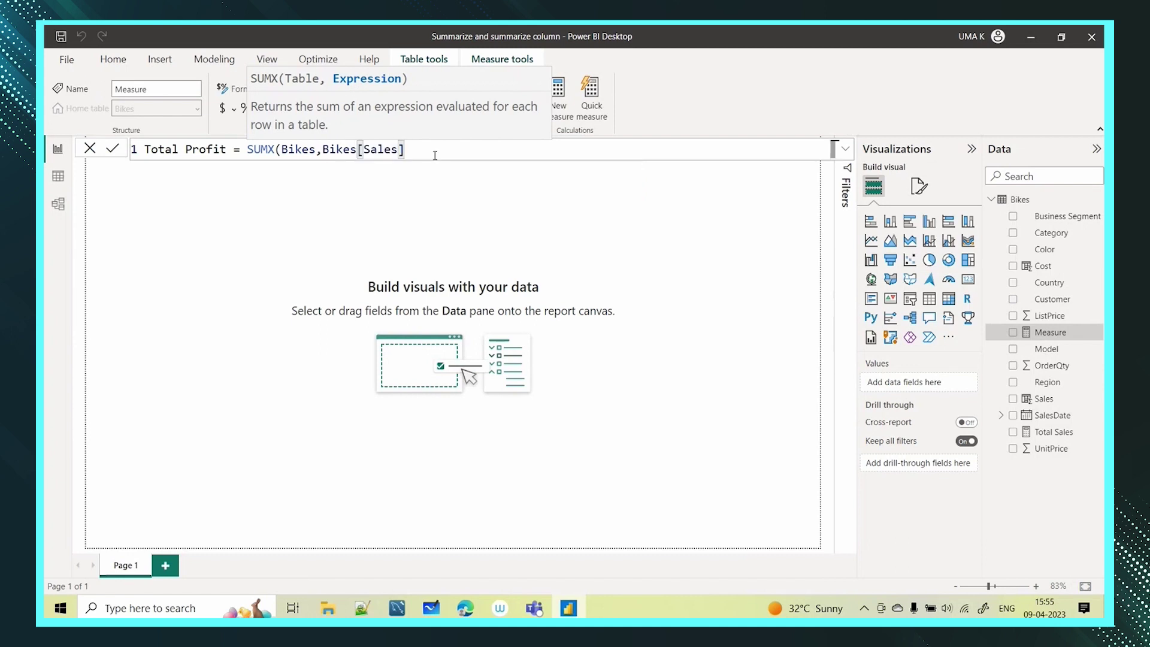
text(-cos)
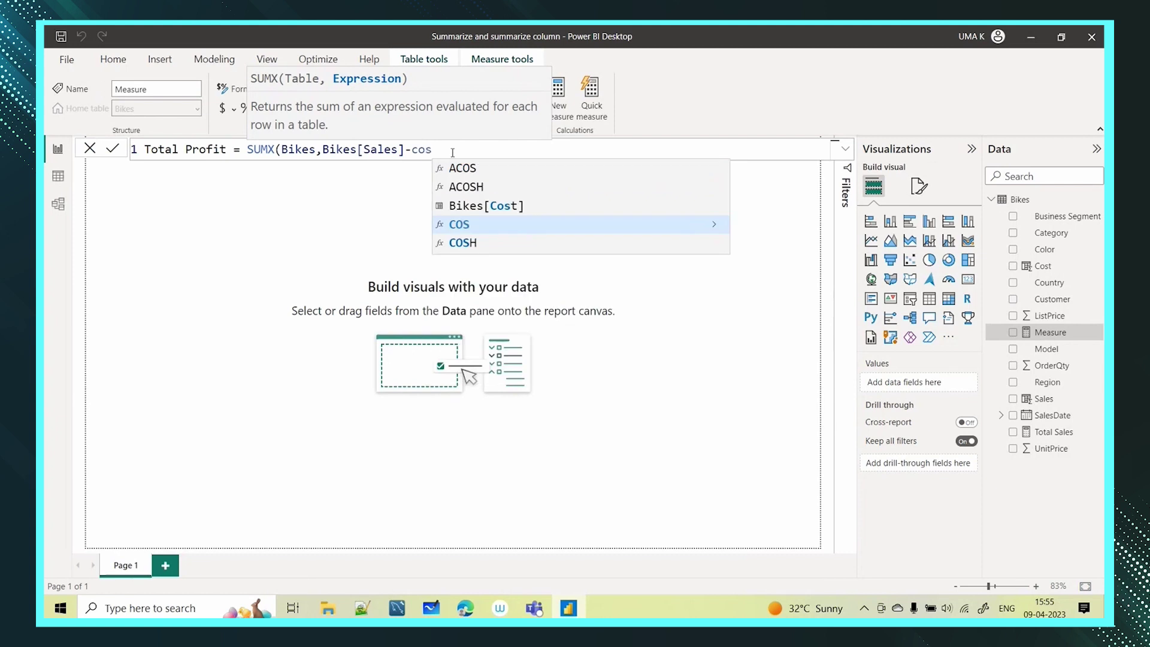
click(516, 205)
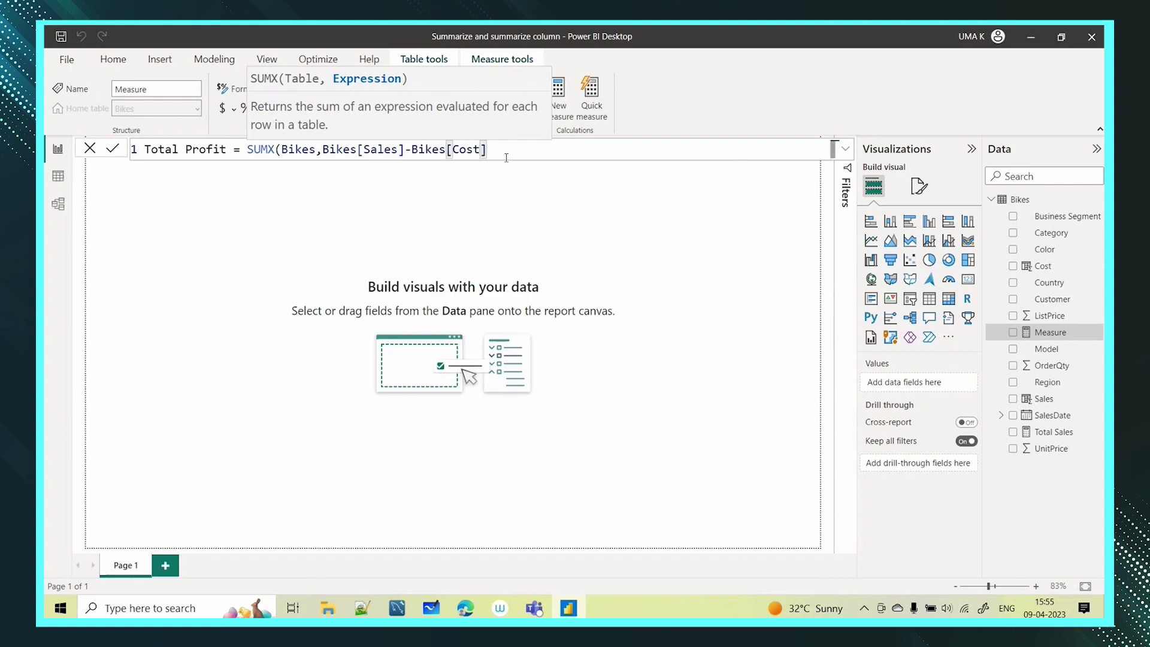
text())
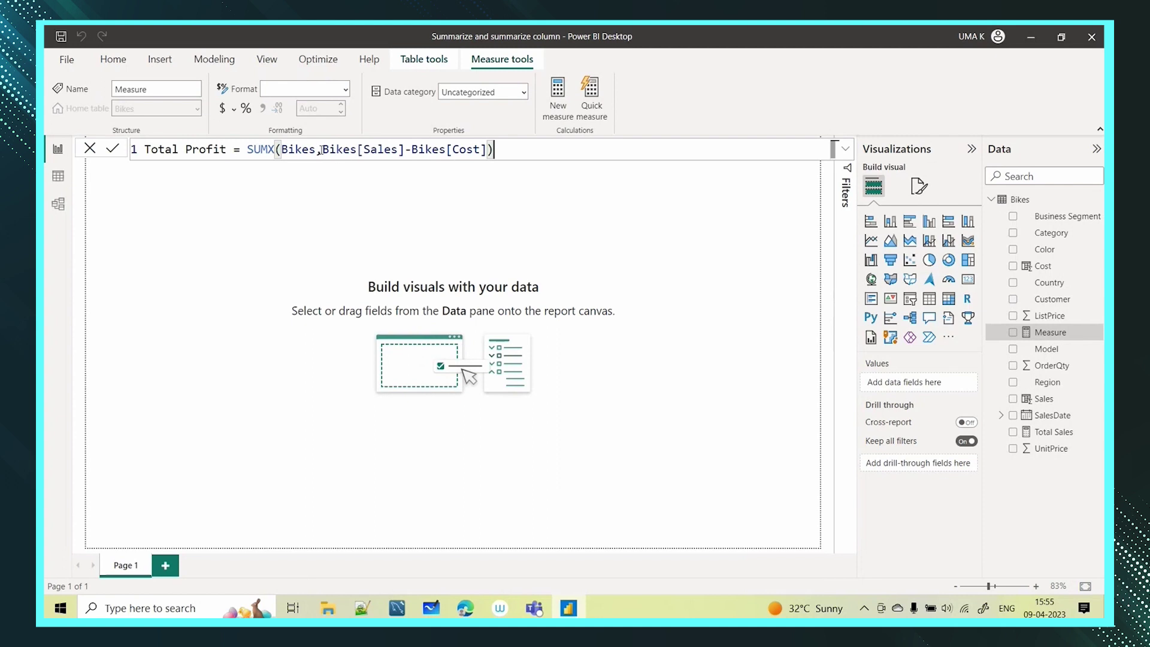
drag(321, 150, 486, 150)
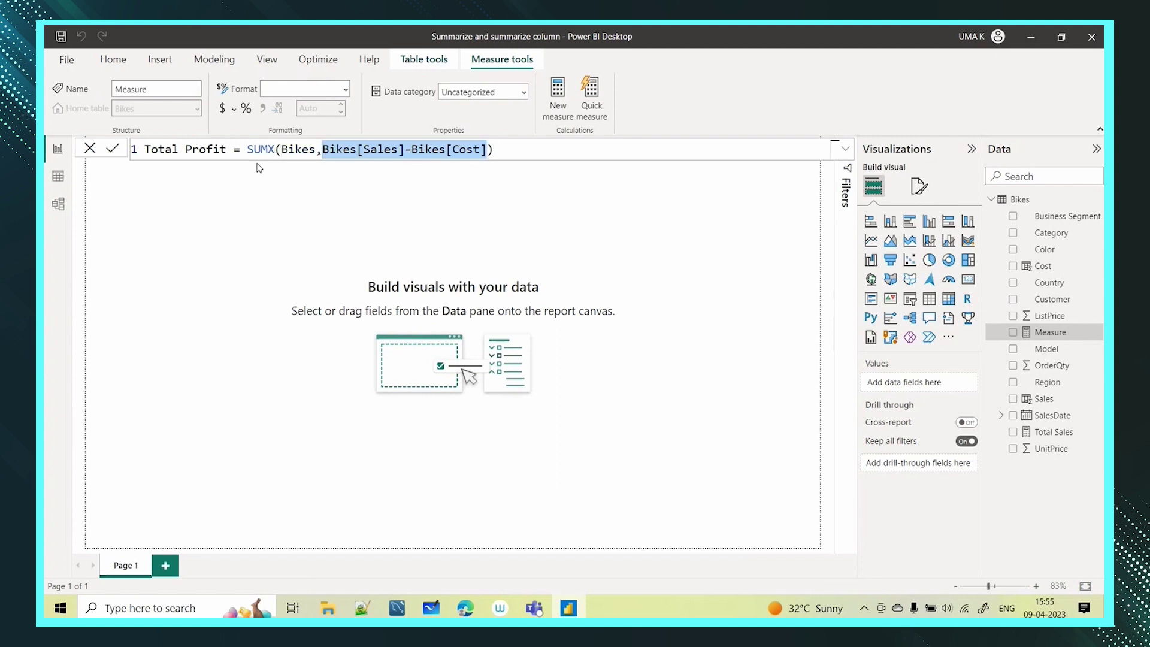
click(305, 151)
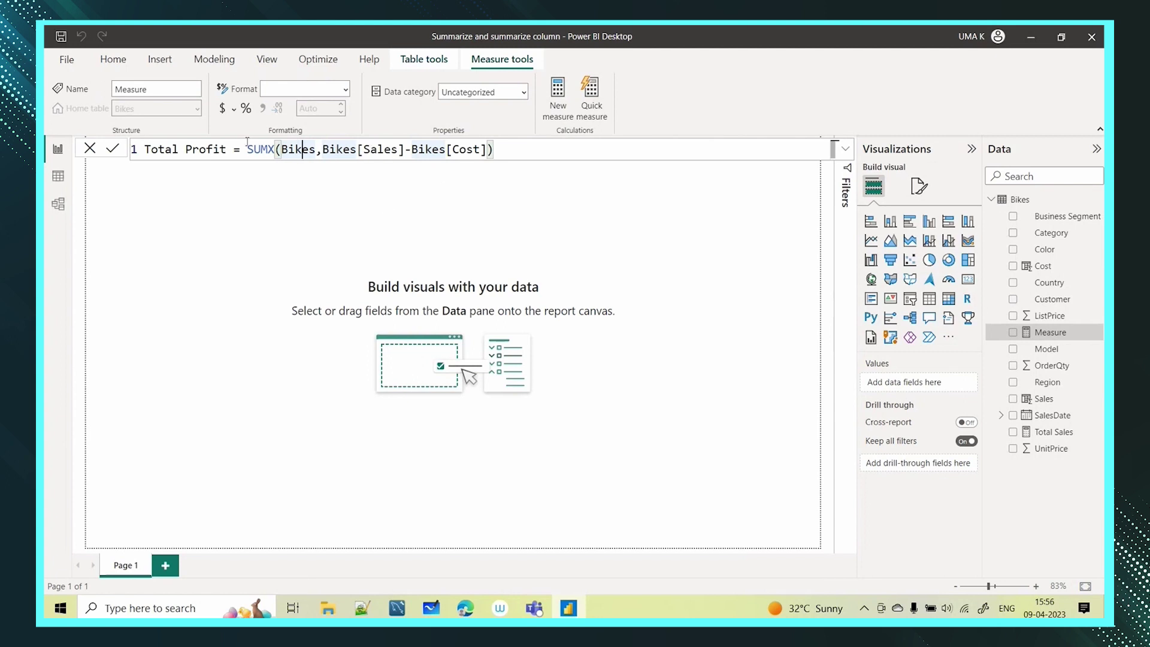
drag(248, 150, 276, 149)
click(514, 149)
key(Return)
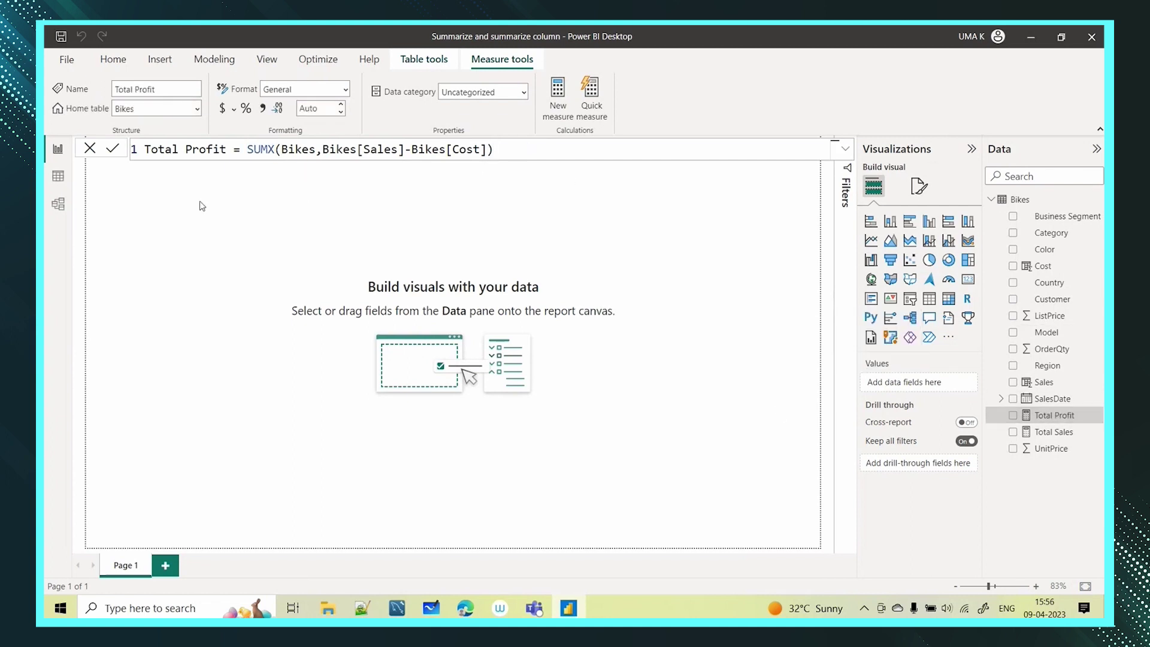
click(264, 240)
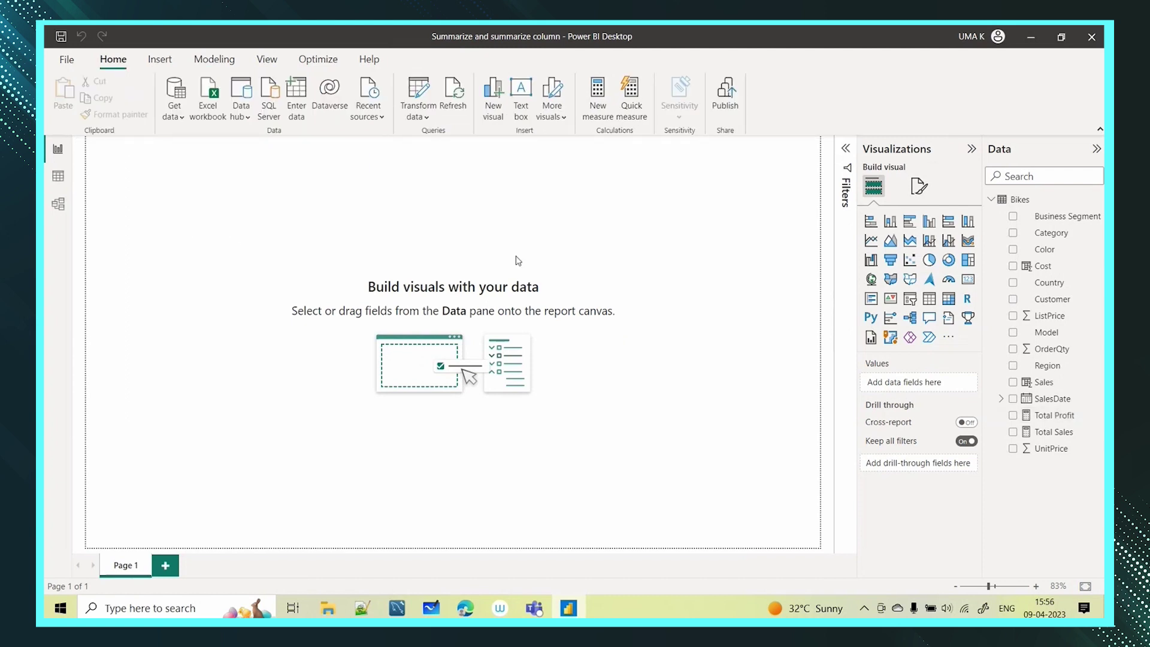
Start a new calculated table named summarize table and begin its formula with the SUMMARIZE function
click(1038, 204)
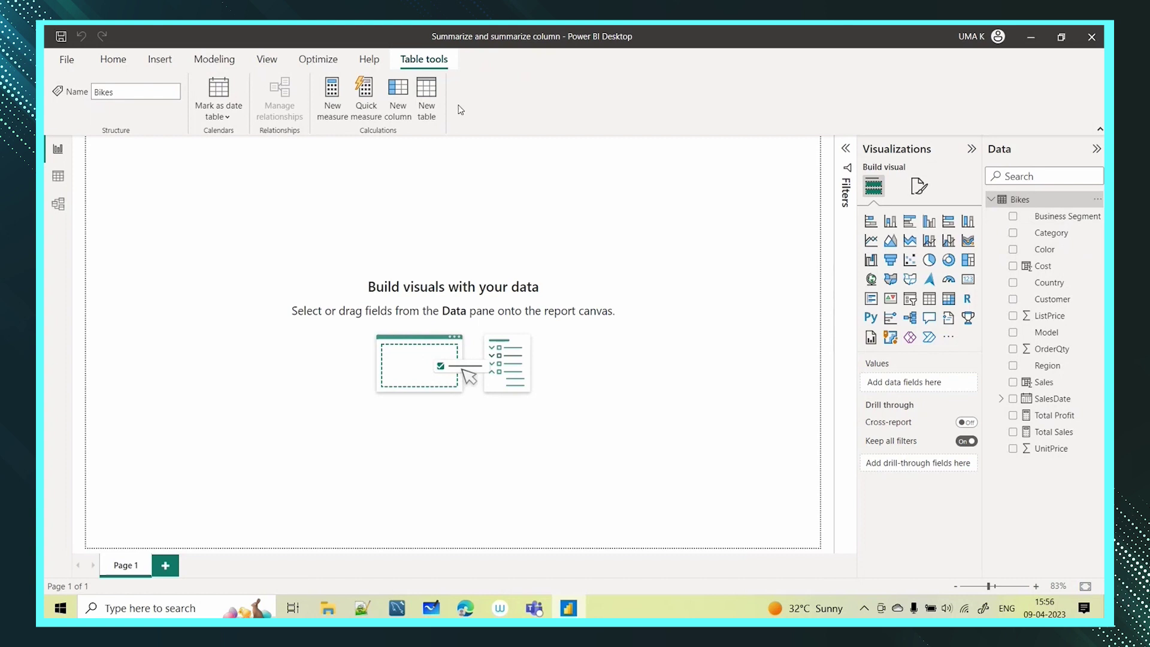
click(427, 102)
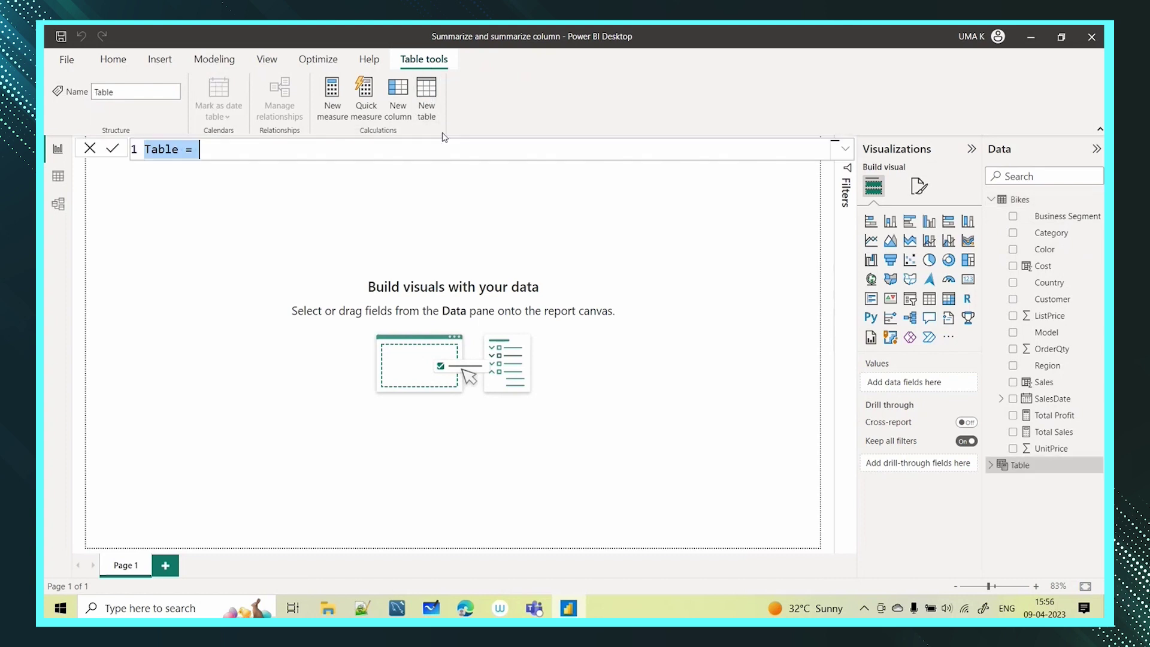
text(summarize table)
text(= sum)
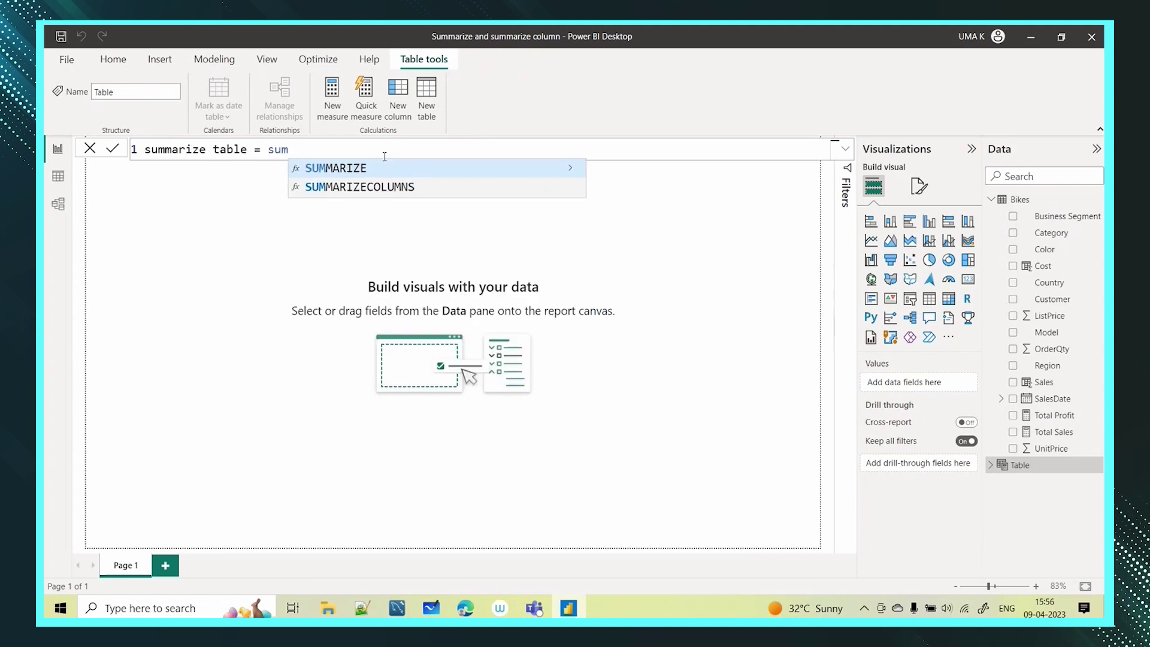
click(368, 171)
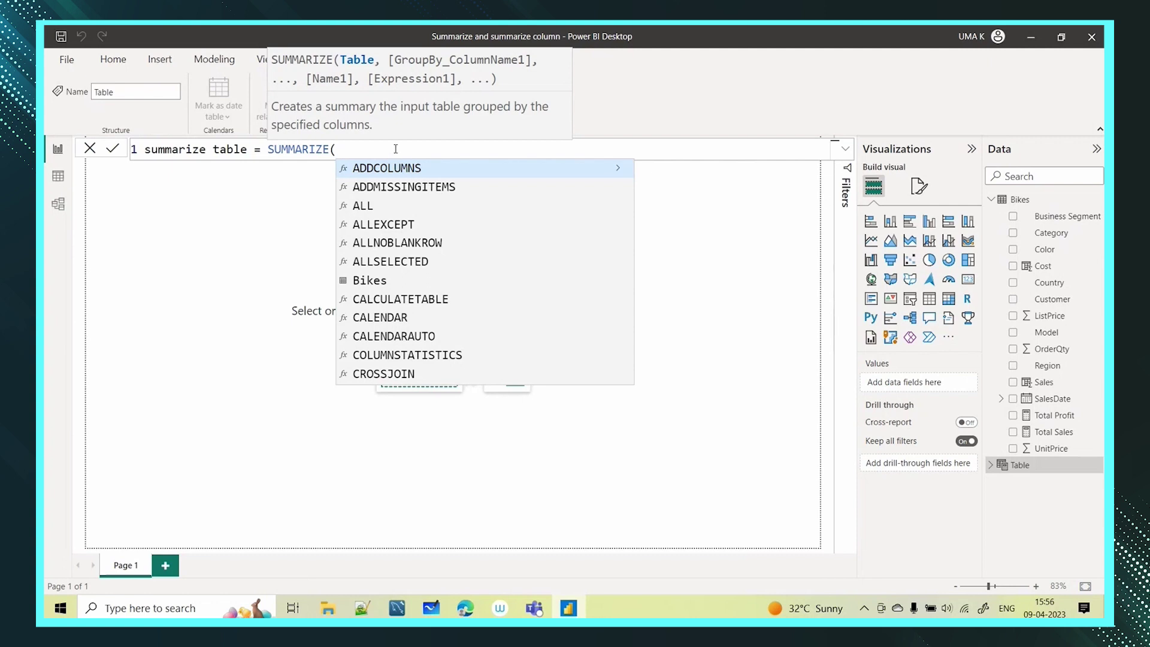
Supply Bikes as the table to summarize and Bikes[Country] as the group-by column
text(c)
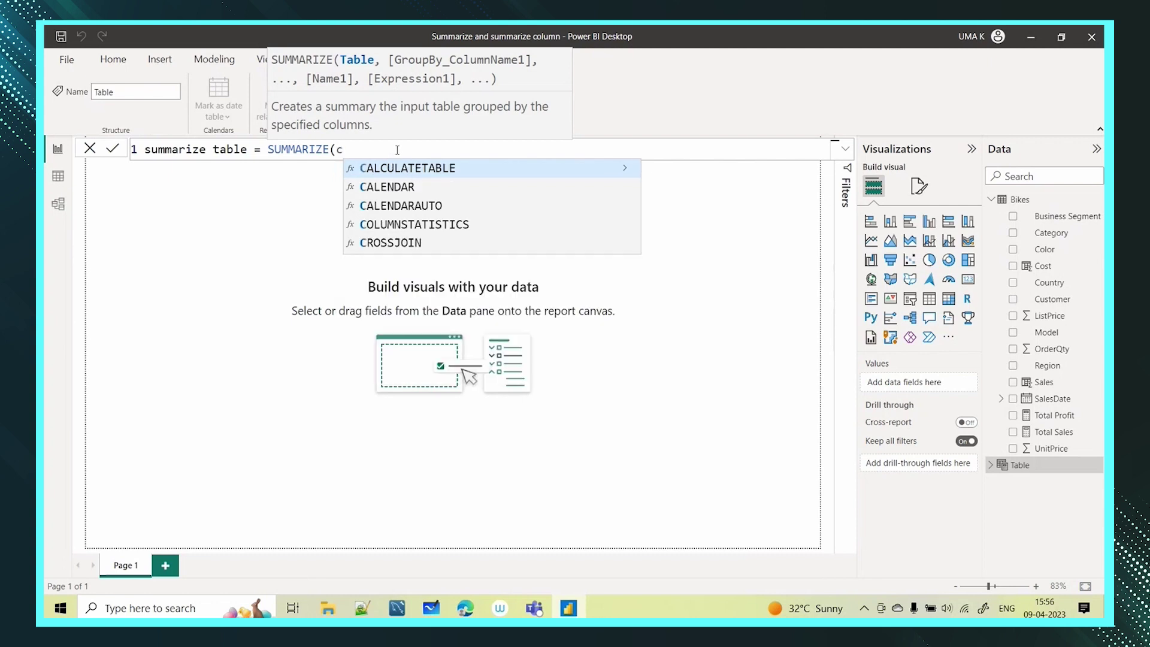
key(BackSpace)
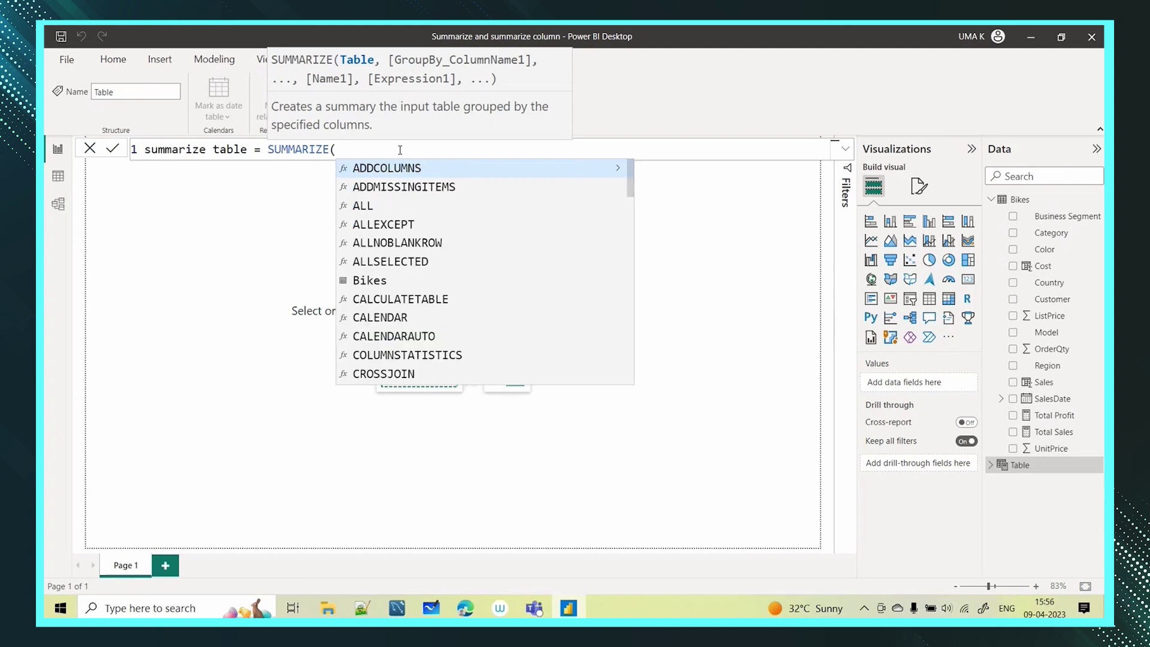
text(bi)
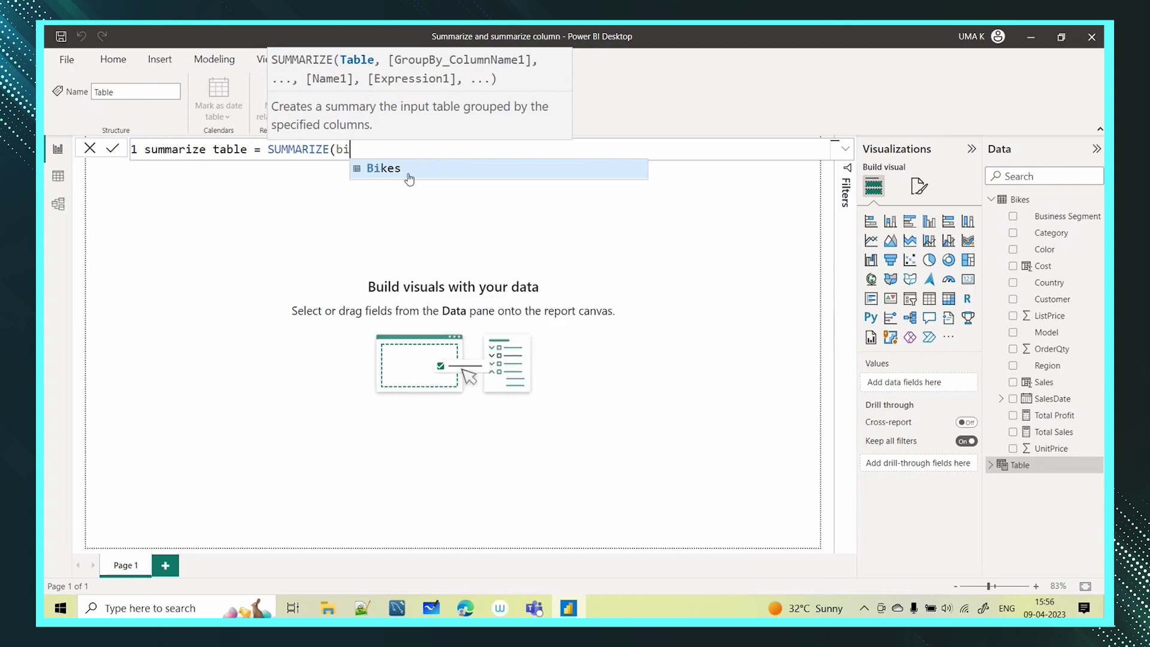
click(409, 173)
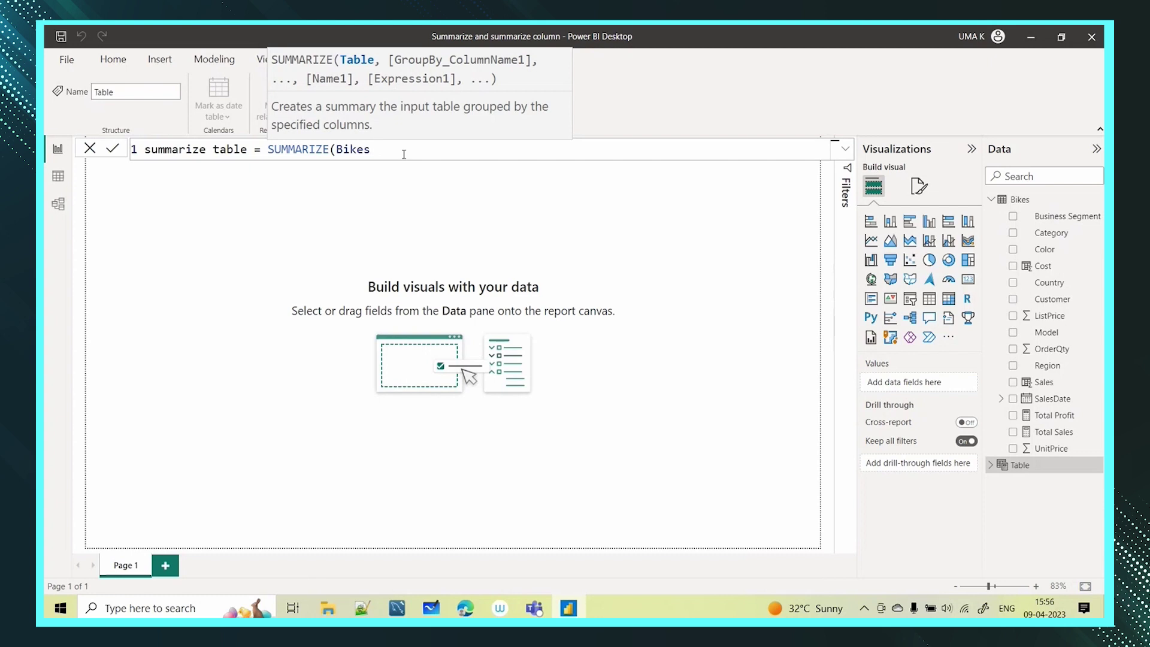
text(,coun)
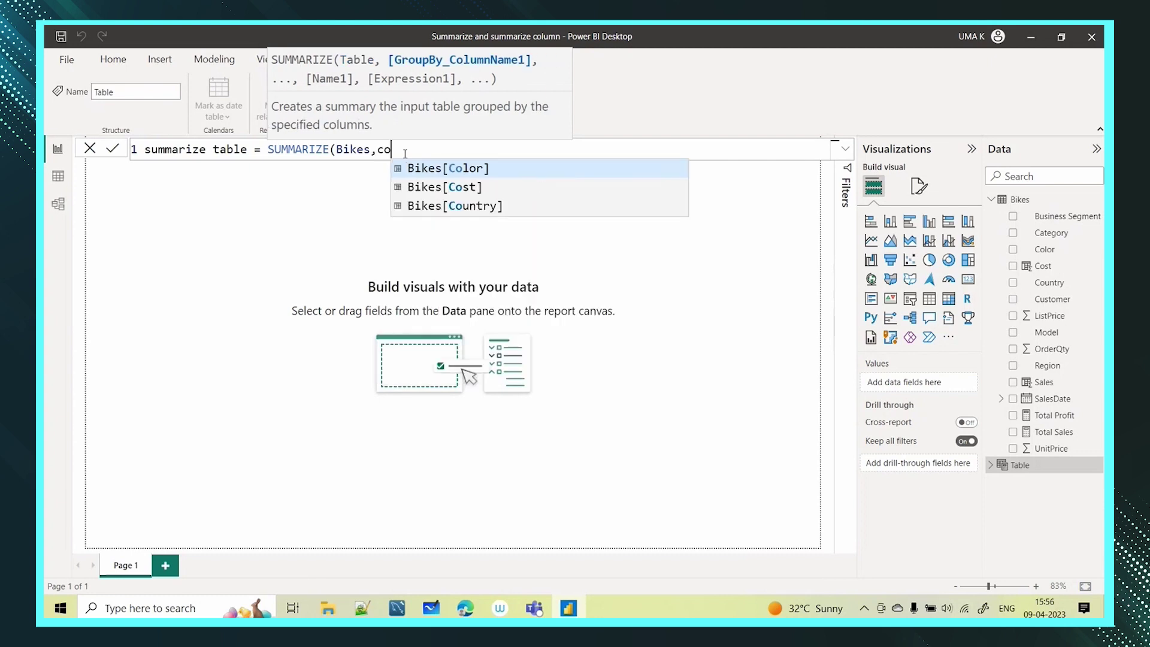
click(467, 170)
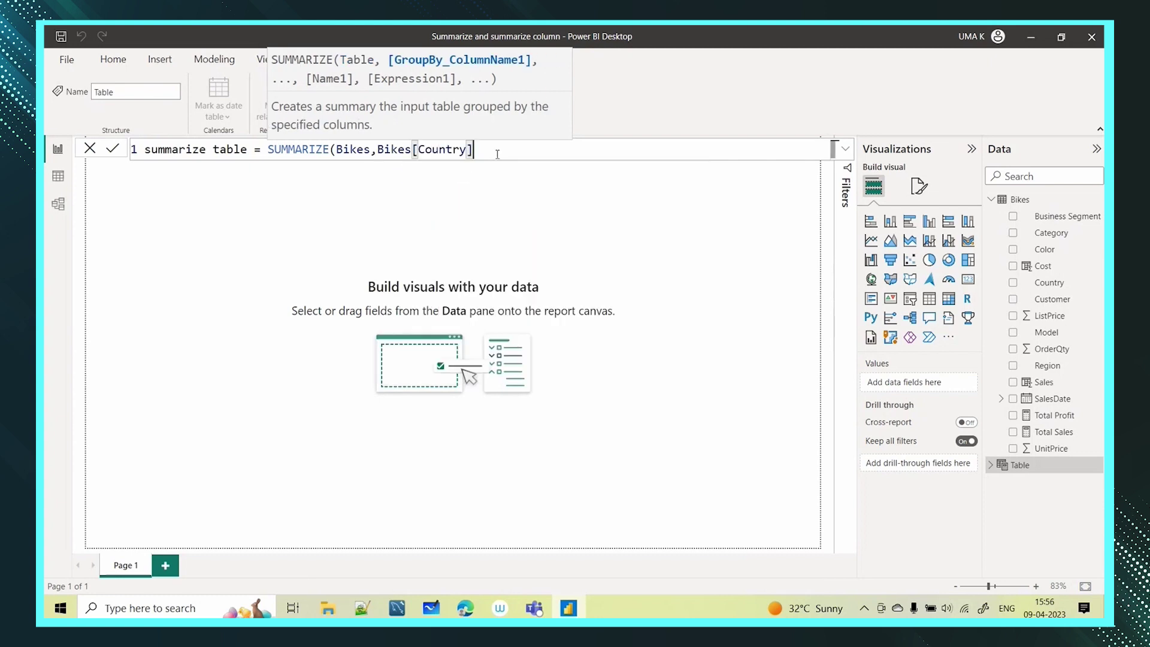
Add a "Total Sales" column to the SUMMARIZE formula, calculated by the [Total Sales] measure
text(,)
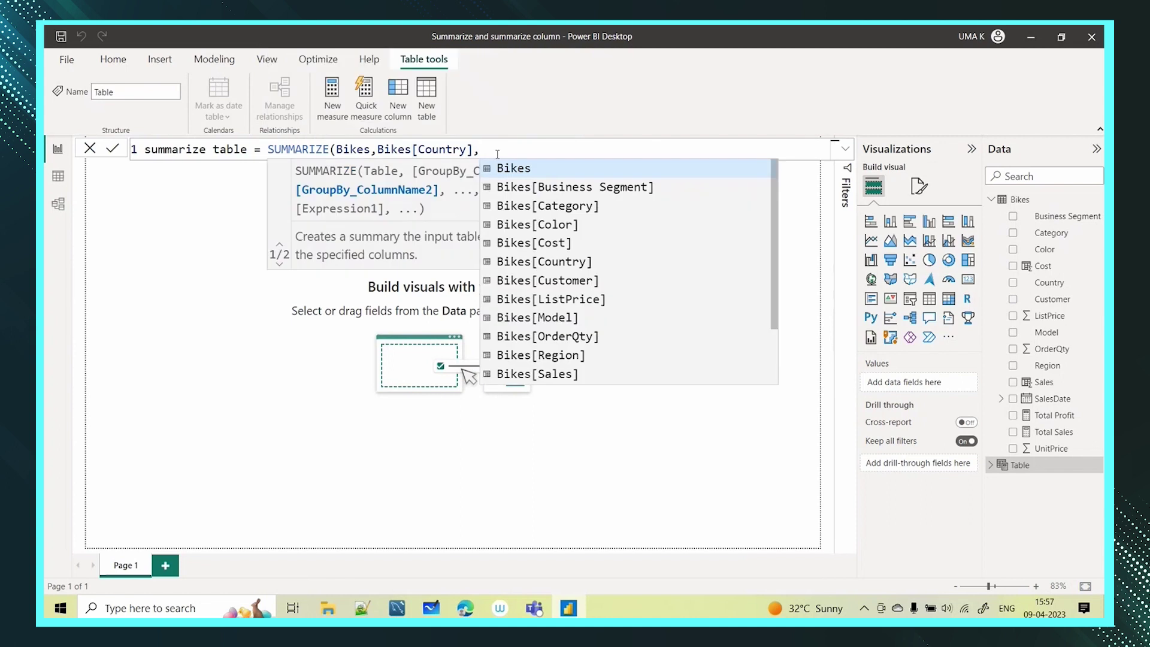
text("to)
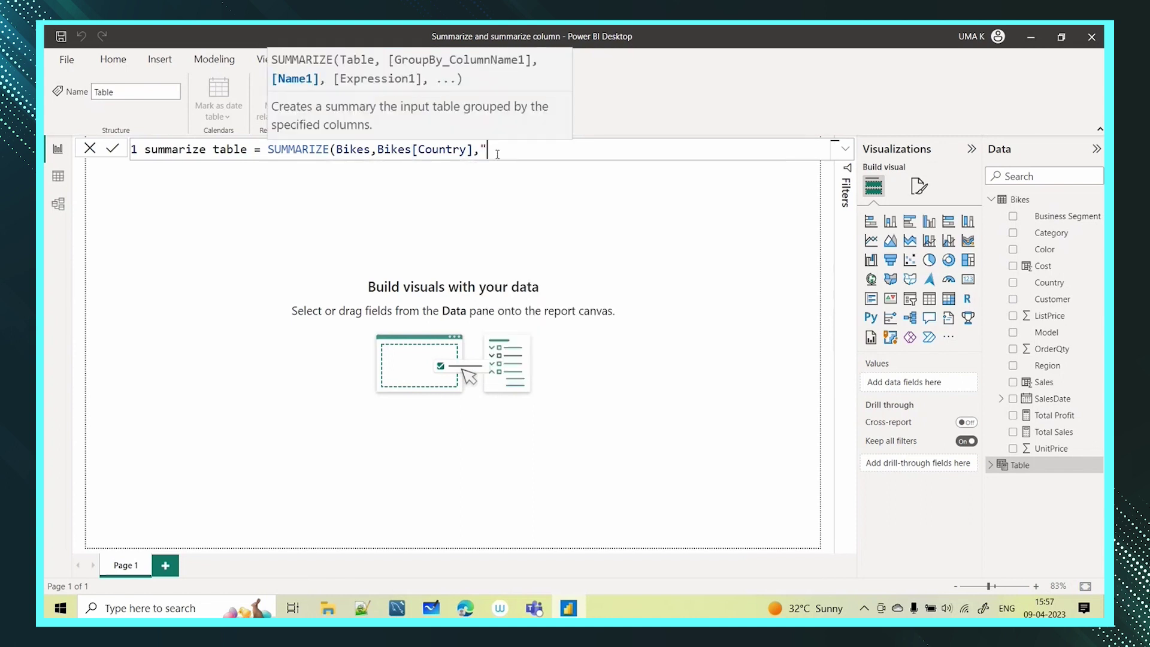
key(BackSpace)
key(BackSpace)
text(Total Sales",)
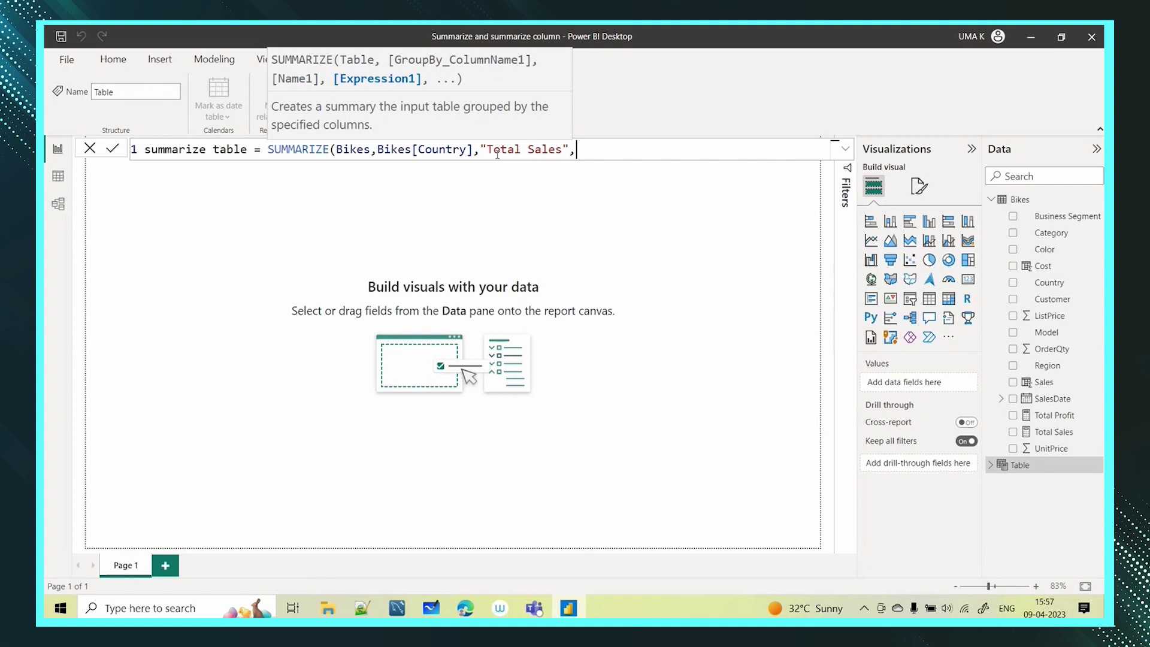
text(tota)
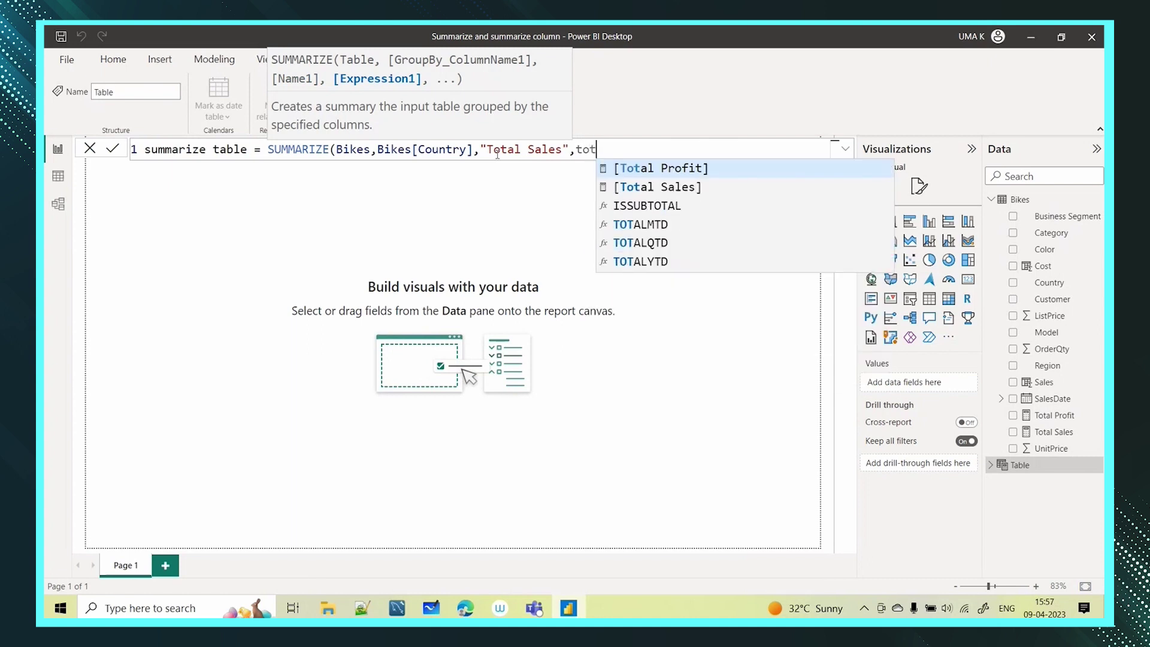
click(652, 187)
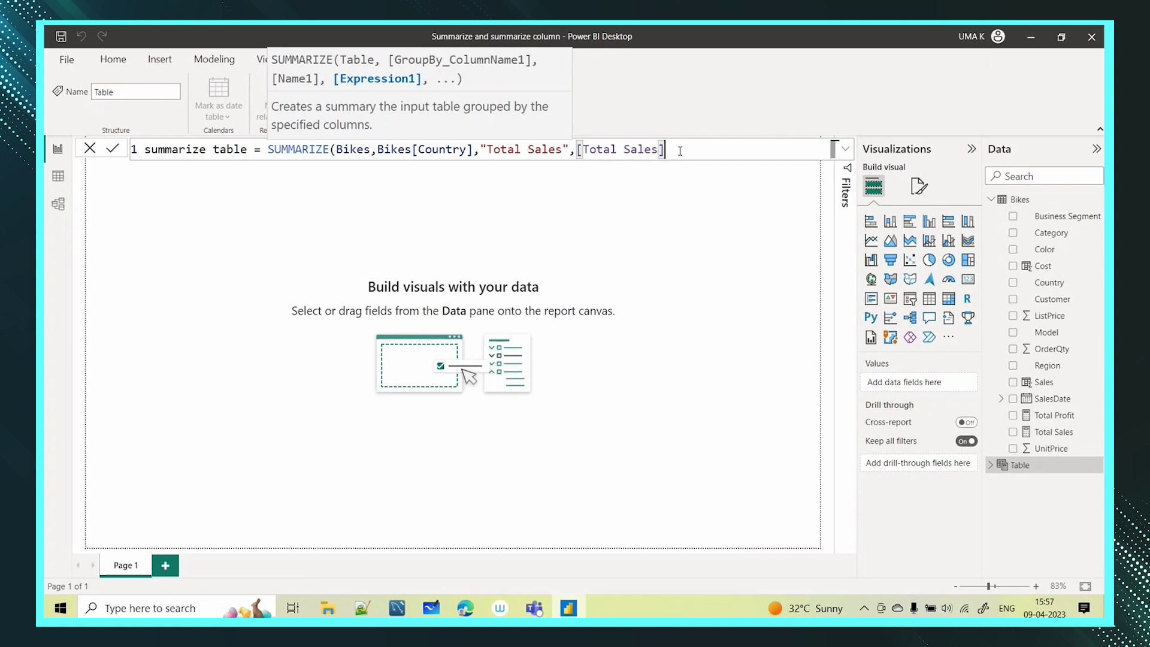
Add a "Total Profit" column calculated by the [Total Profit] measure and close the SUMMARIZE formula
text(,)
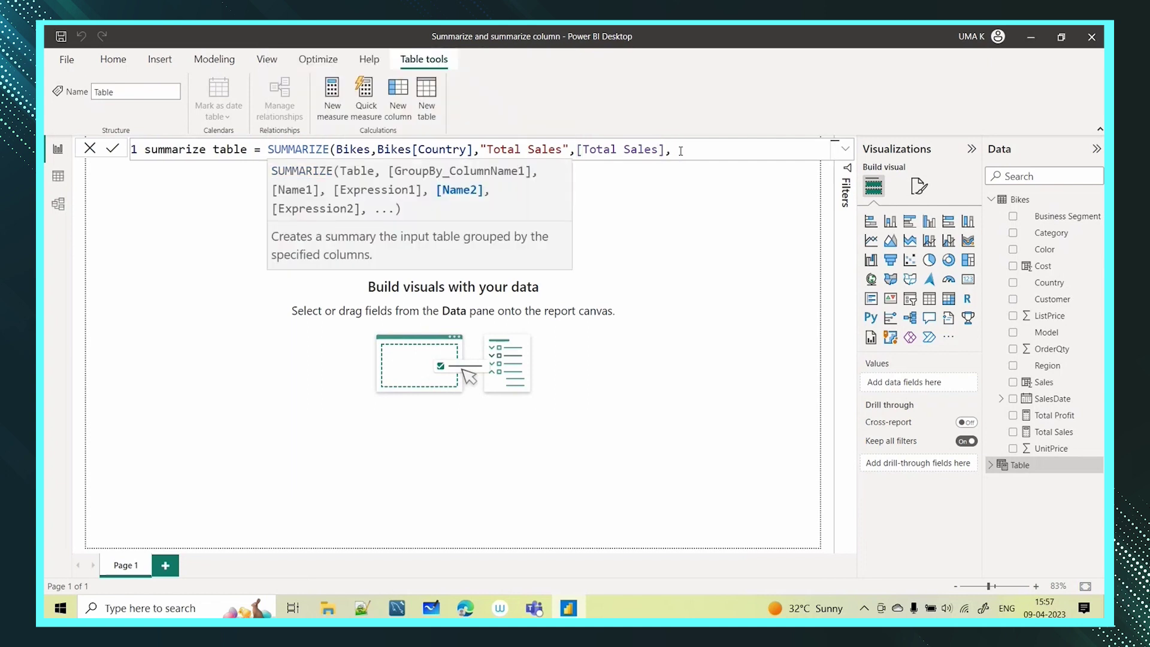
text("Total Profit",)
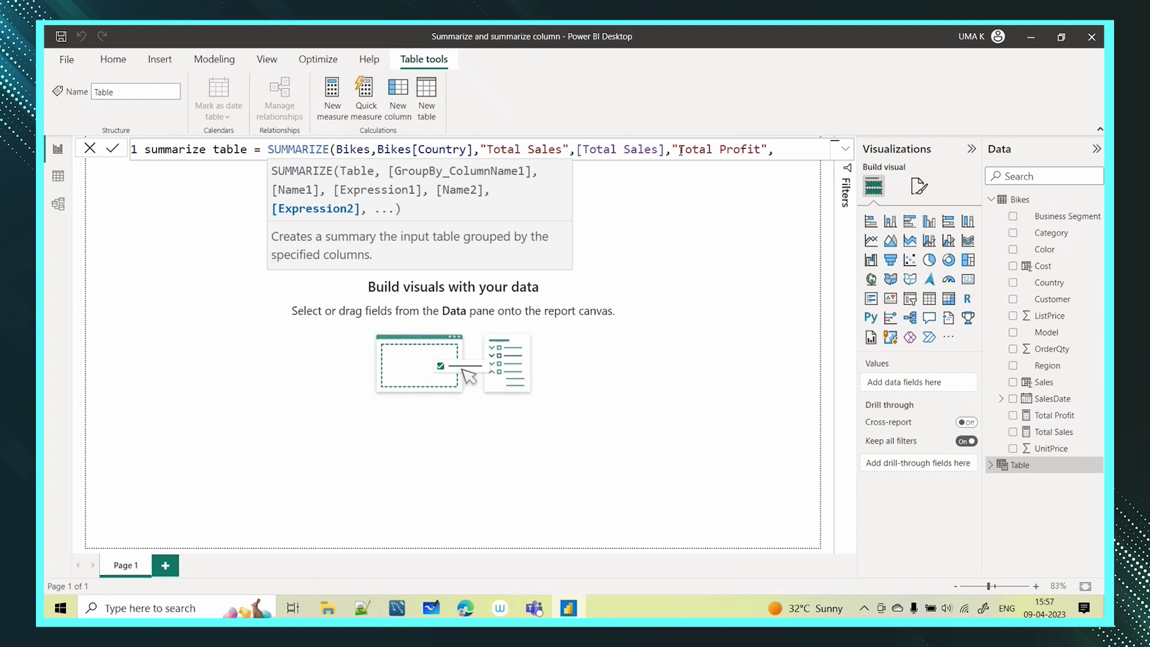
text(tota)
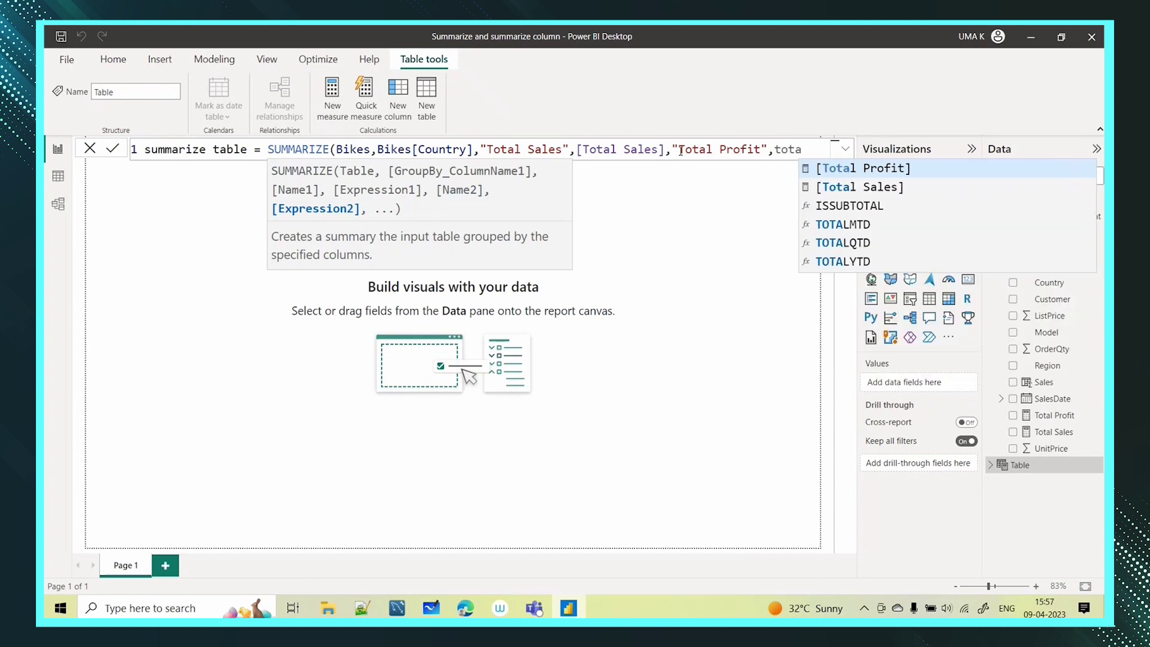
click(850, 169)
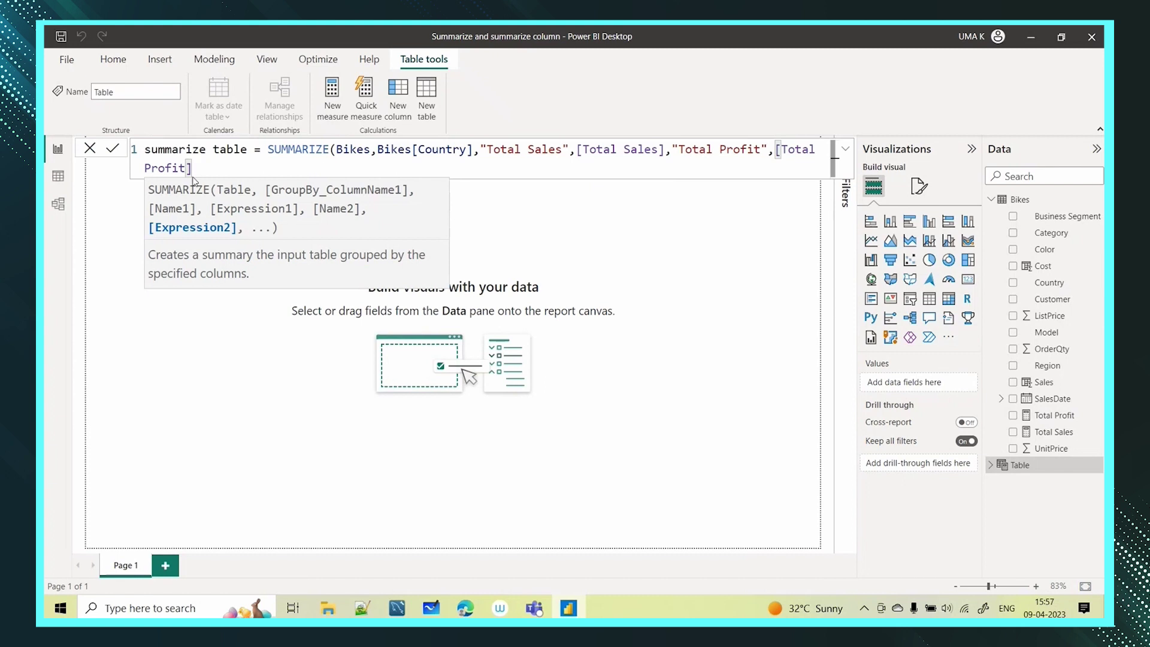
text())
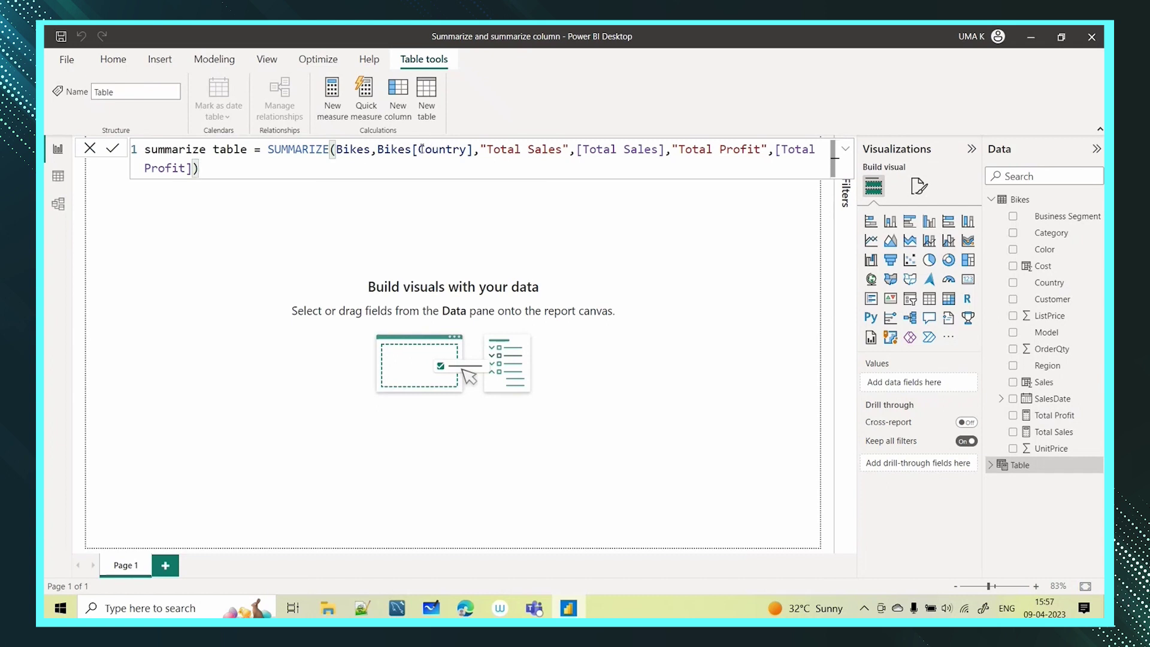
Commit the summarize table formula and display the table's rows in the data view
click(465, 150)
drag(473, 150, 377, 149)
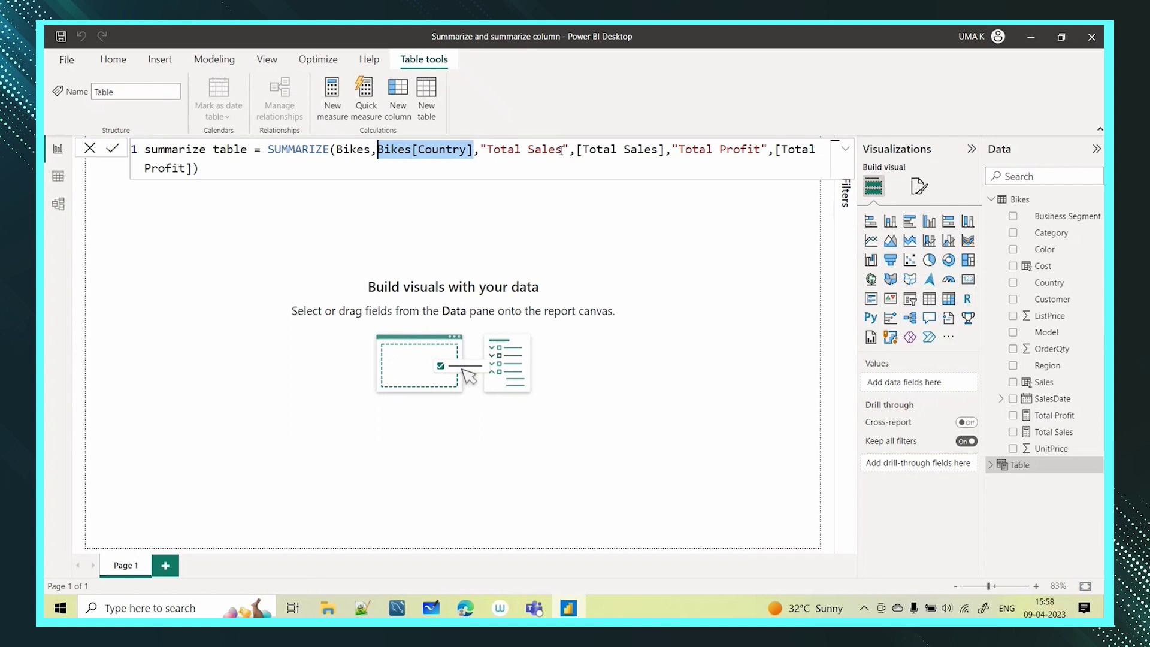
drag(569, 150, 480, 150)
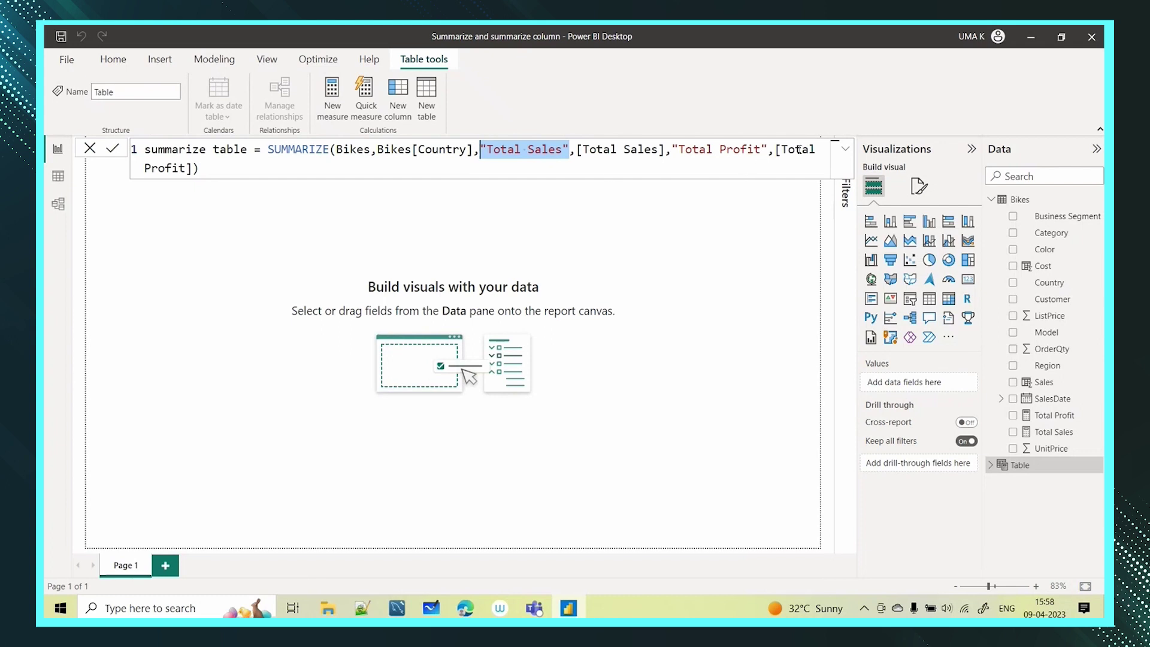
click(258, 170)
key(Return)
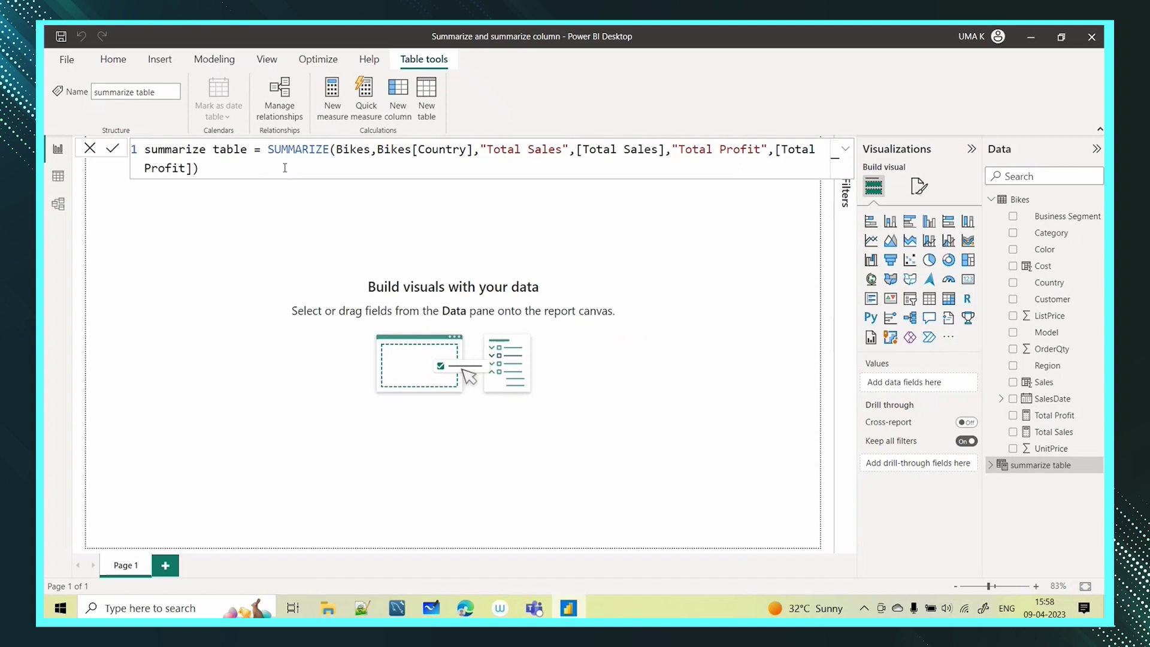
mouse_move(1039, 471)
click(58, 176)
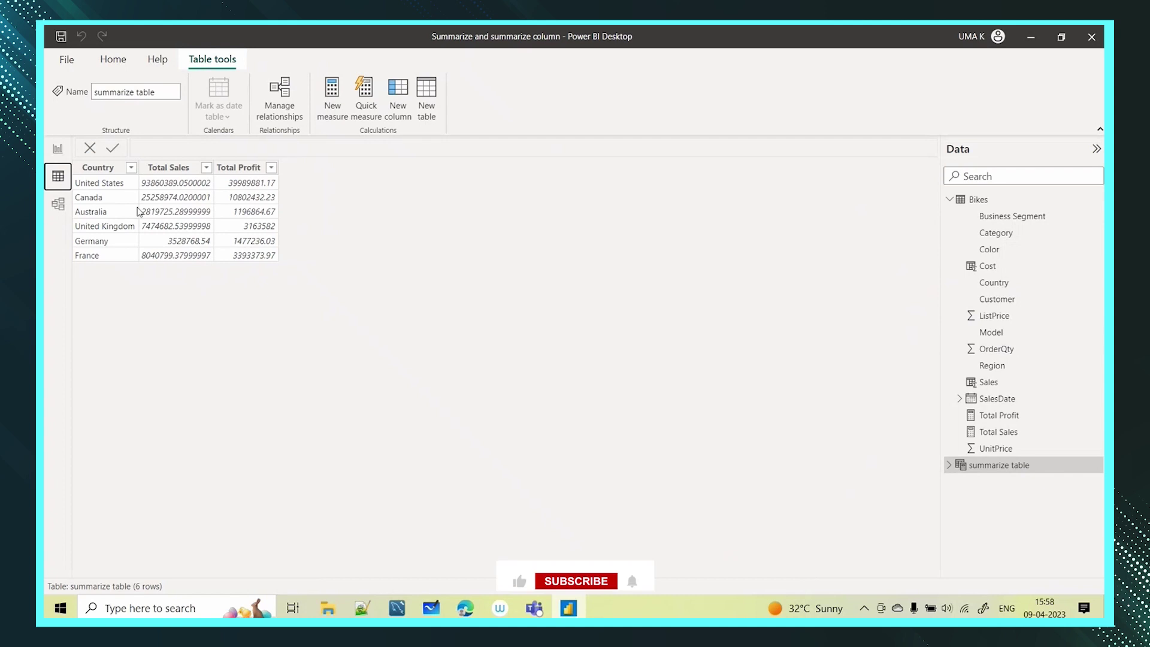
On the report page, build a table visual with Country, Total Sales and Total Profit from the Bikes table
click(57, 148)
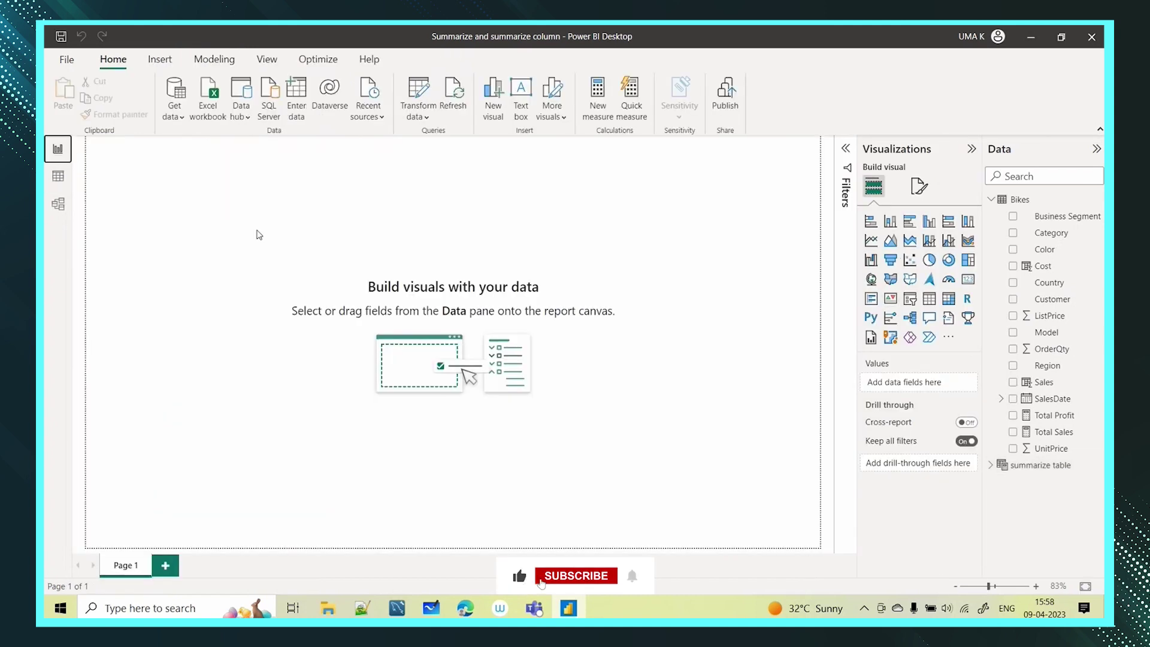
click(929, 298)
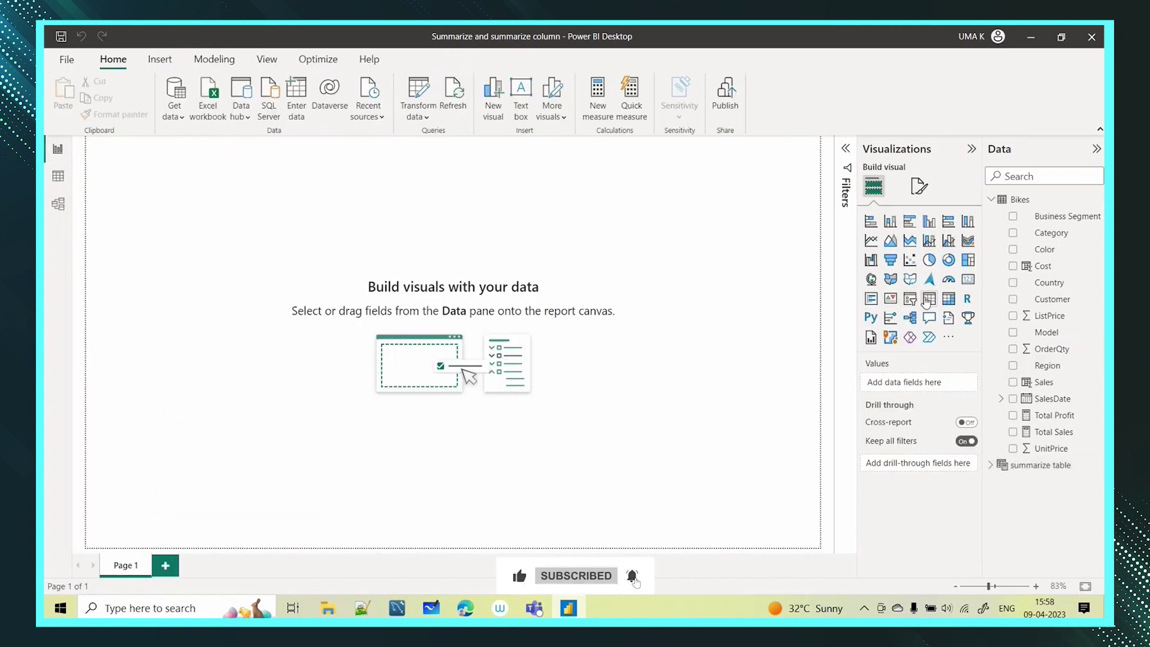
drag(282, 342, 514, 462)
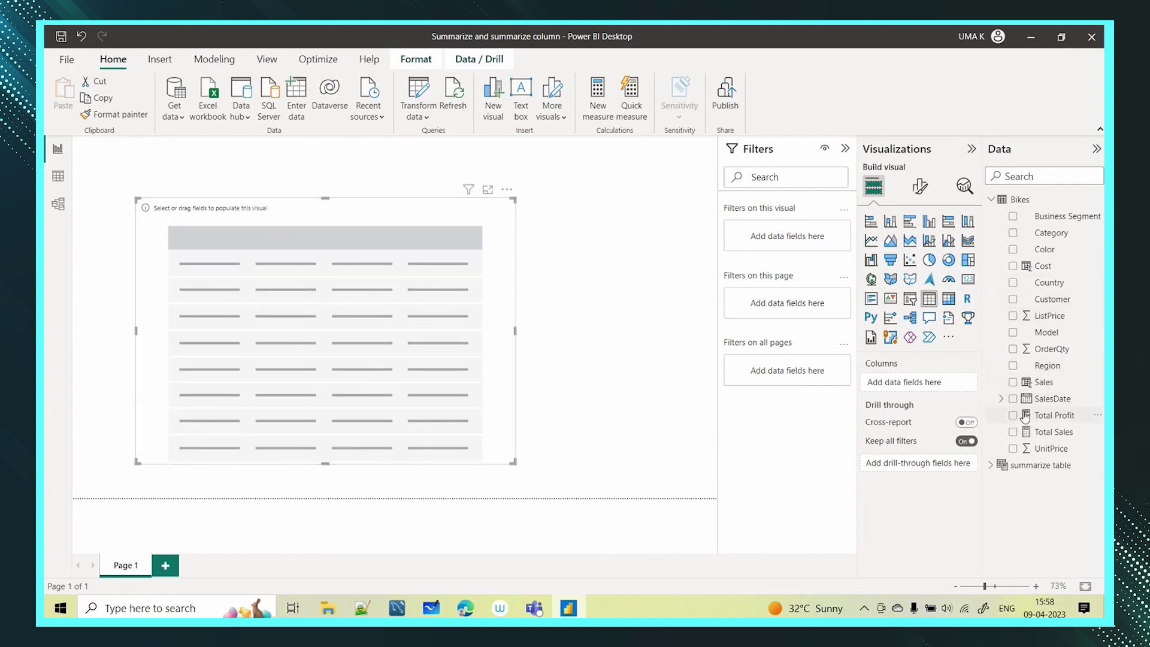
drag(1036, 283, 915, 382)
drag(1064, 435, 917, 400)
drag(1072, 415, 930, 422)
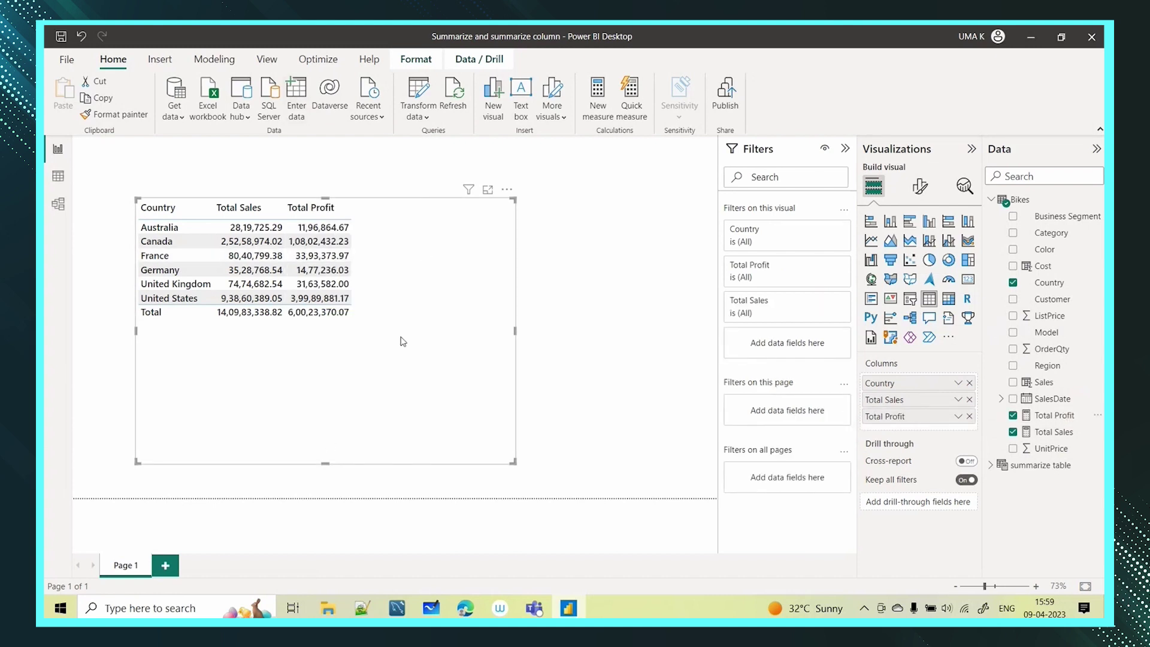
drag(457, 292, 494, 289)
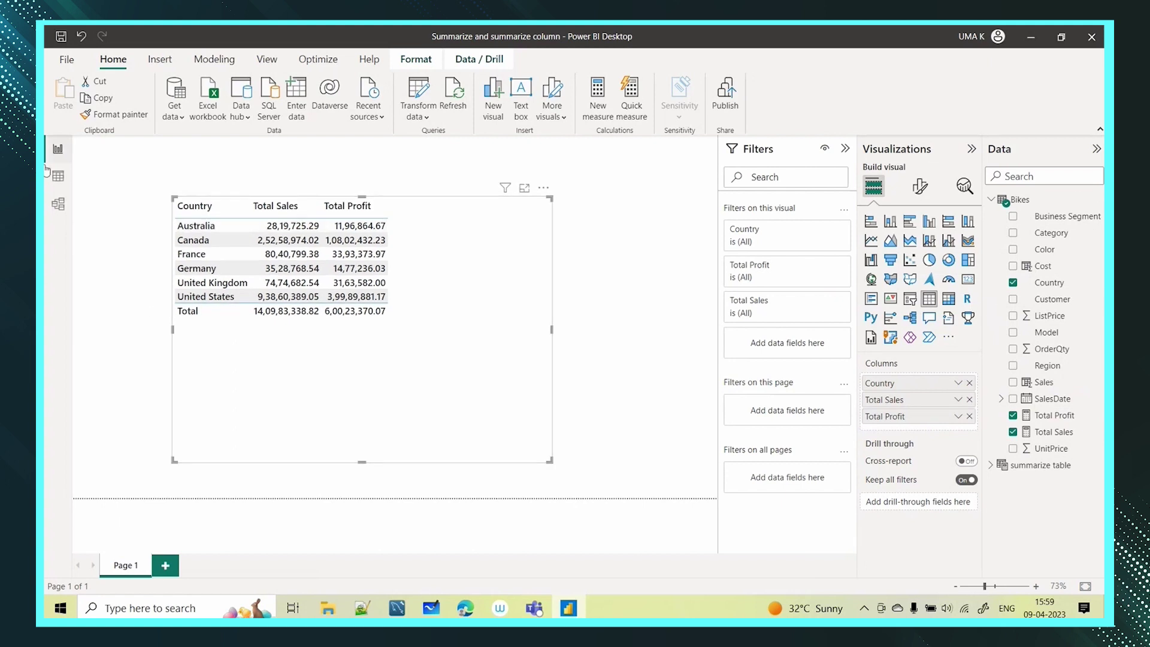
Compare the table visual with the summarize table's rows, then shrink the visual and place it in the page's upper-left area
click(57, 178)
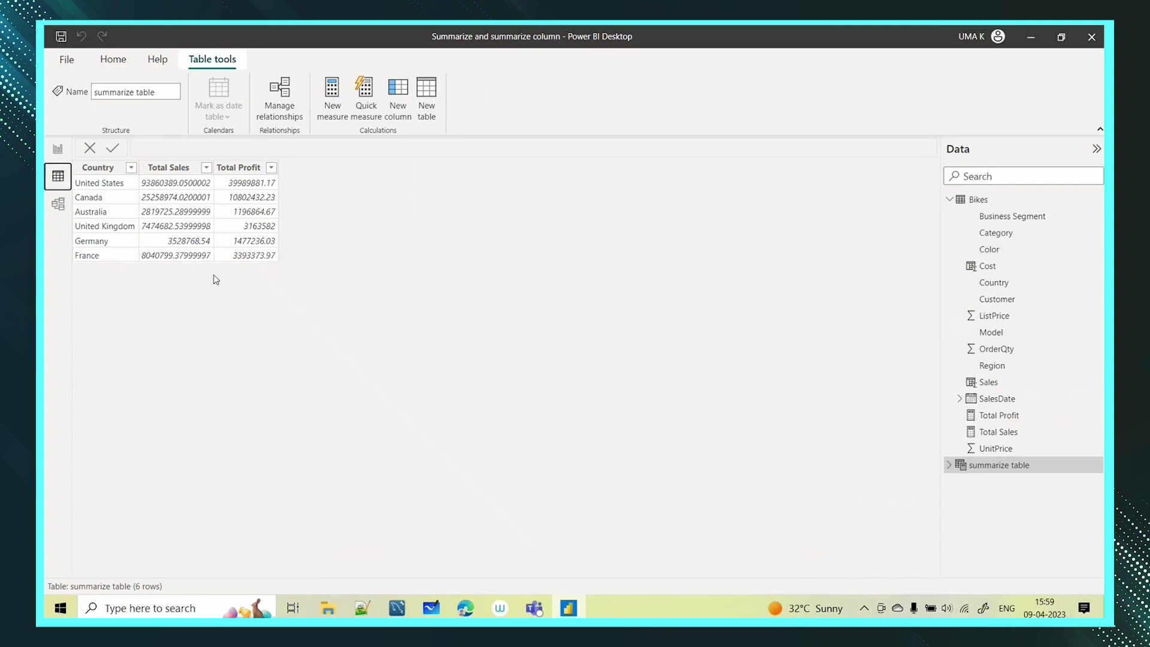
click(57, 148)
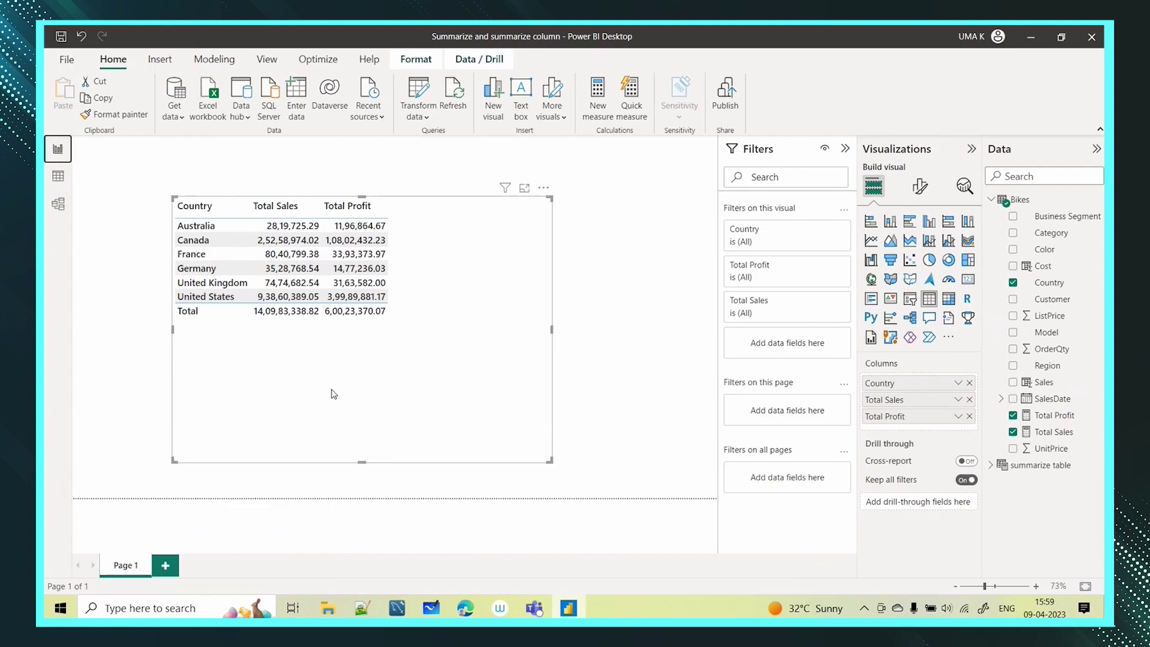
drag(488, 414, 427, 404)
drag(460, 439, 440, 351)
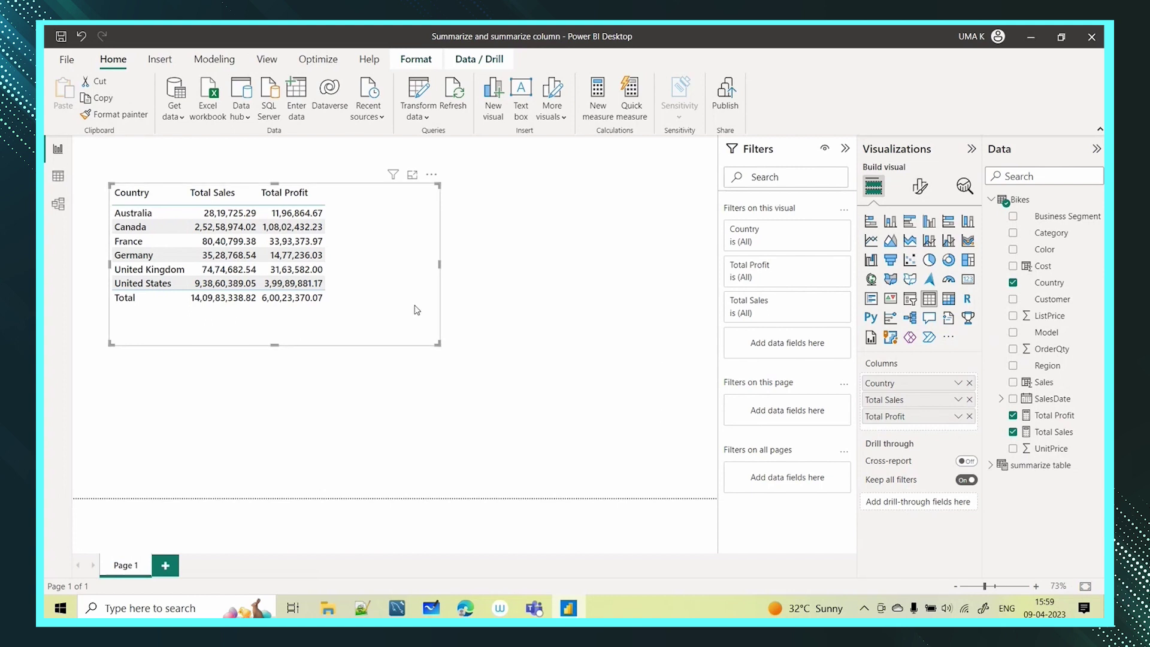
Examine the Bikes table's rows in the data view and list the distinct values of its Business Segment column
click(60, 178)
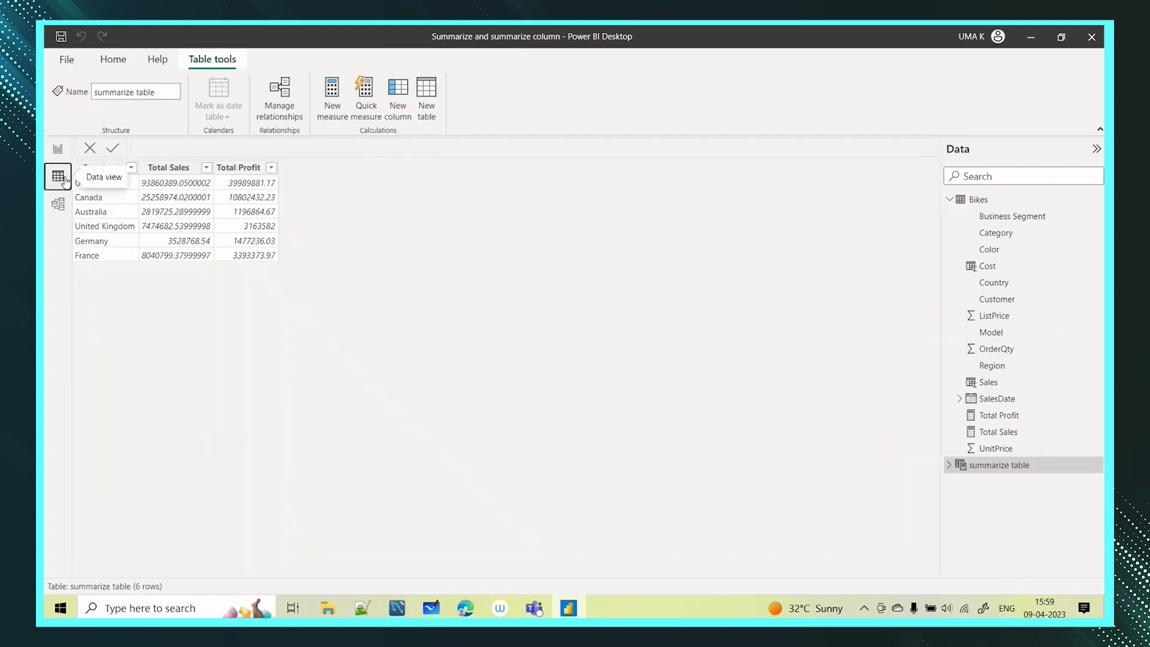
click(994, 206)
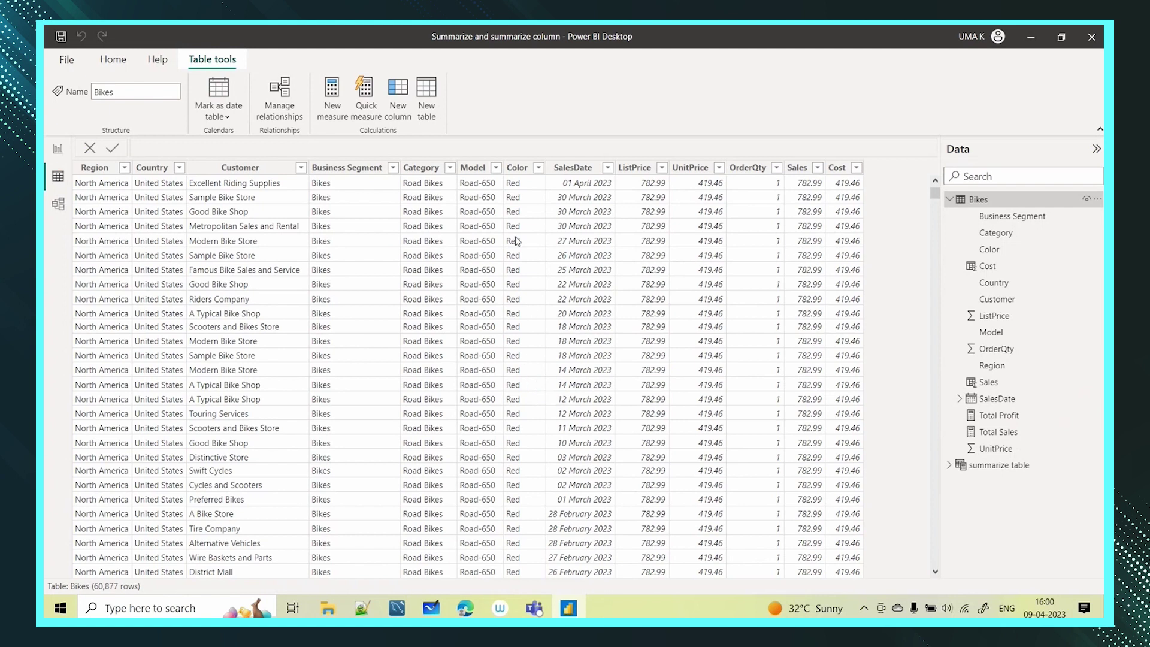
click(386, 174)
click(393, 168)
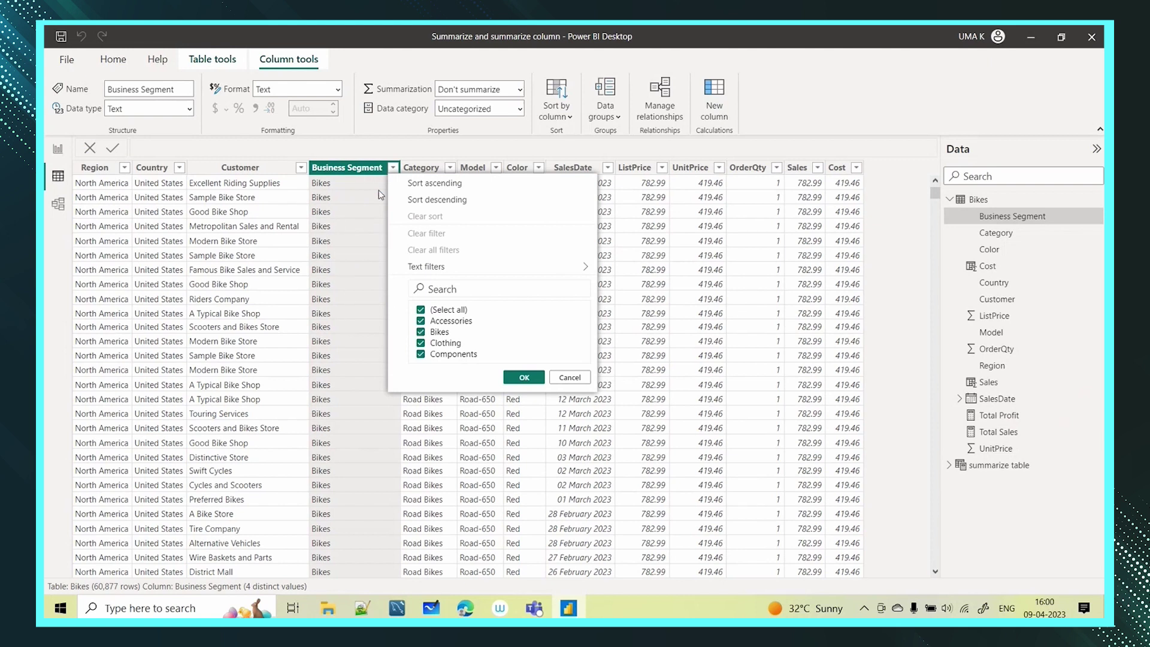
Review the distinct values of the Business Segment and Color columns in the Bikes table
click(455, 145)
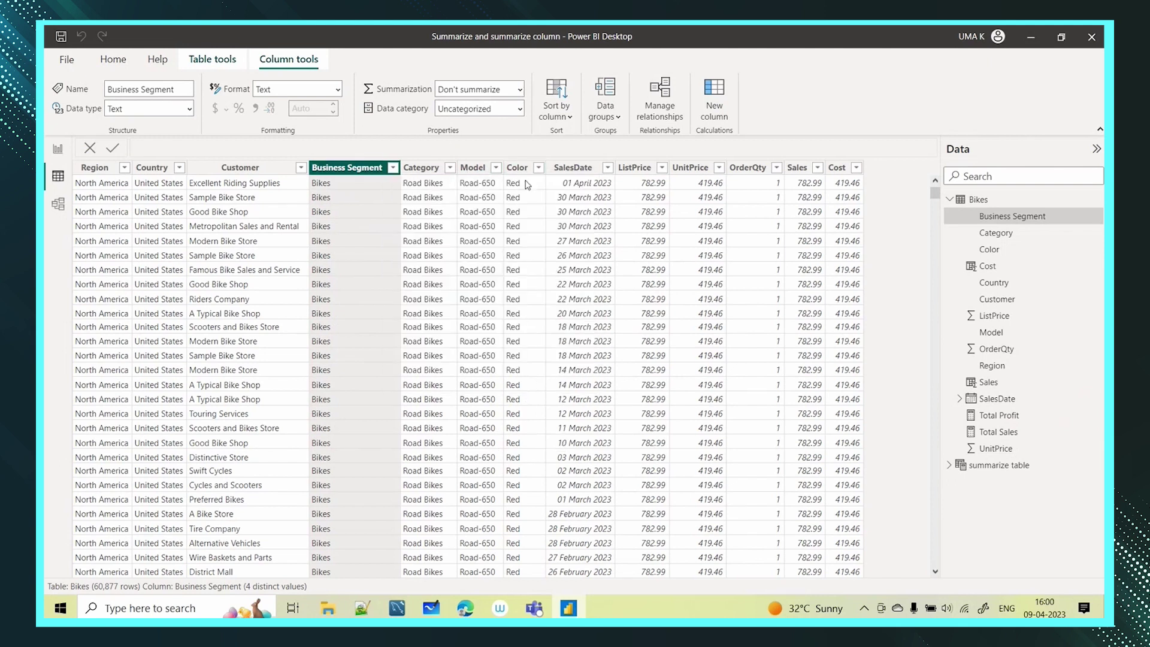
click(393, 169)
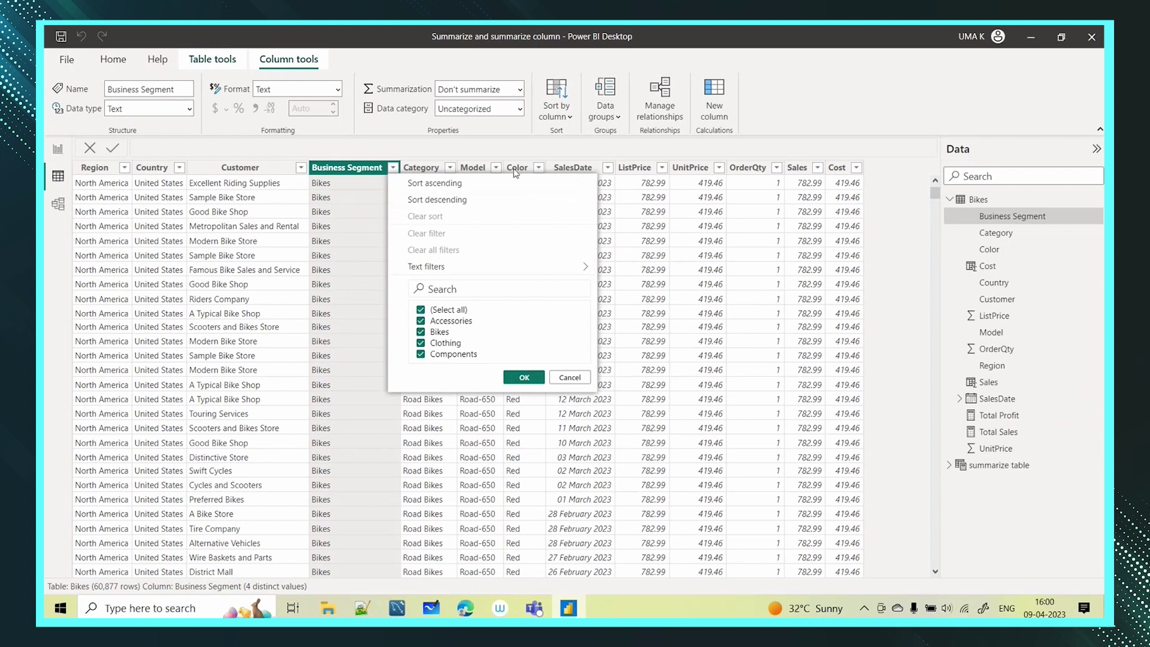
click(525, 154)
click(518, 171)
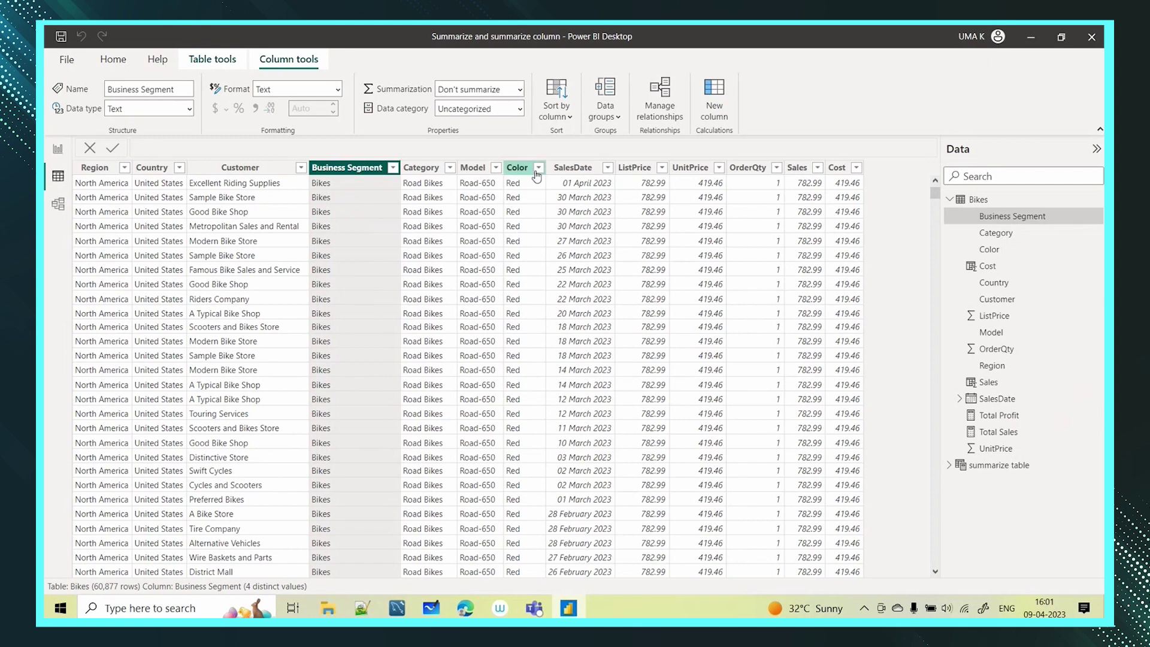
click(539, 169)
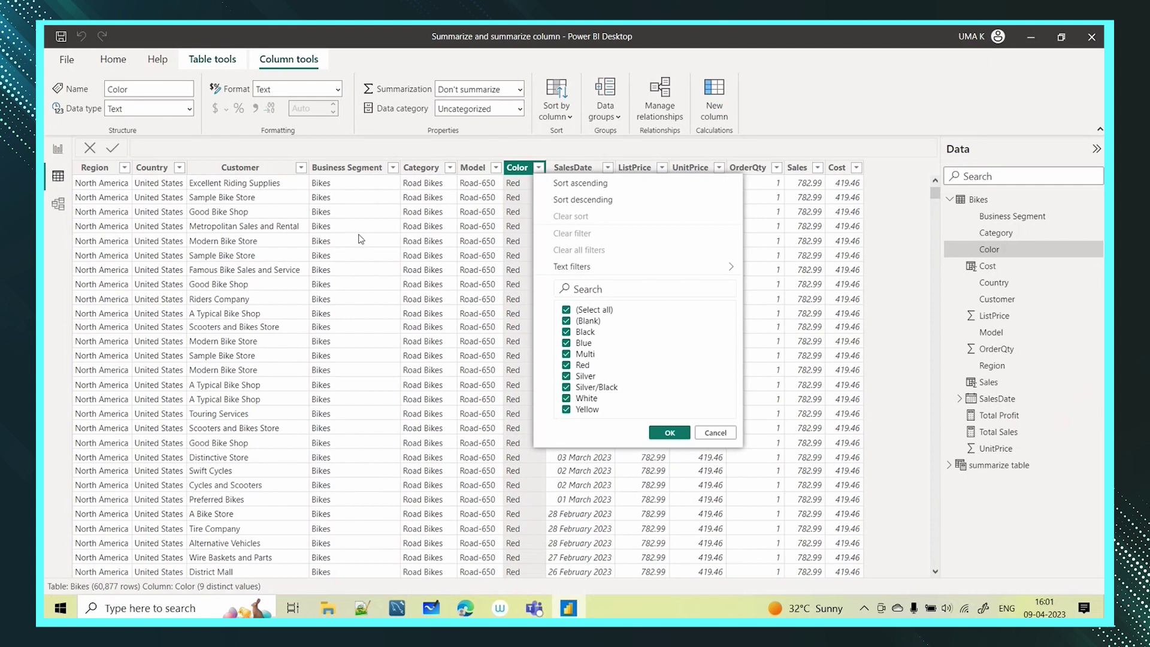
From the report page, start a calculated table named Summarize Column using SUMMARIZECOLUMNS grouped by Bikes[Country]
click(53, 148)
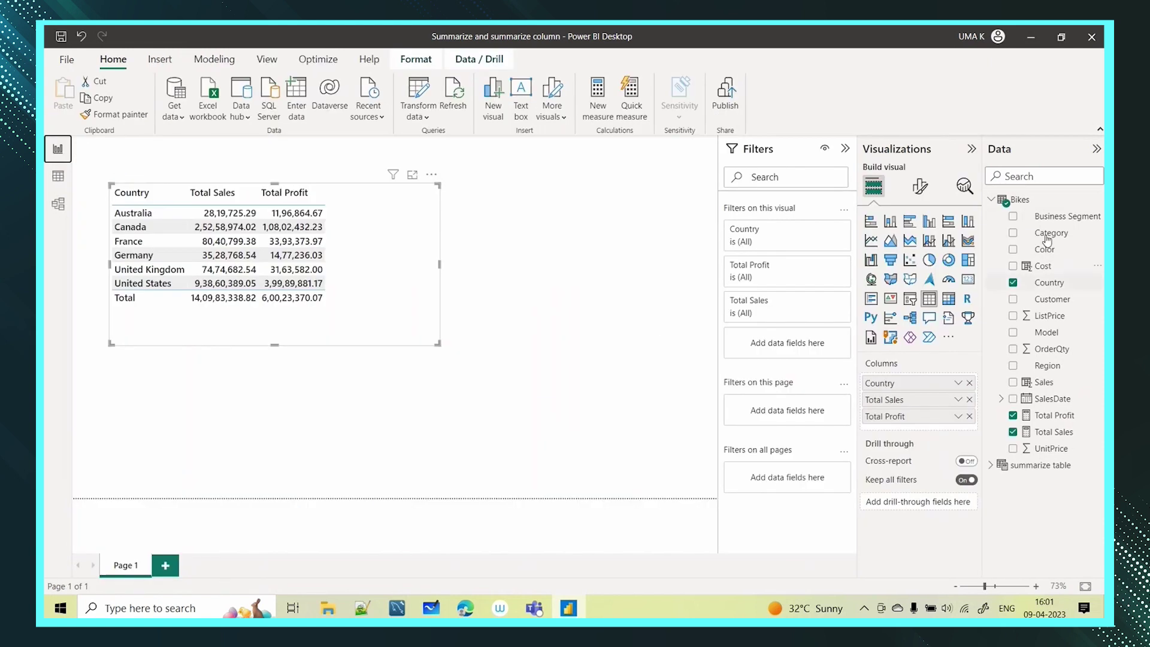
click(1022, 200)
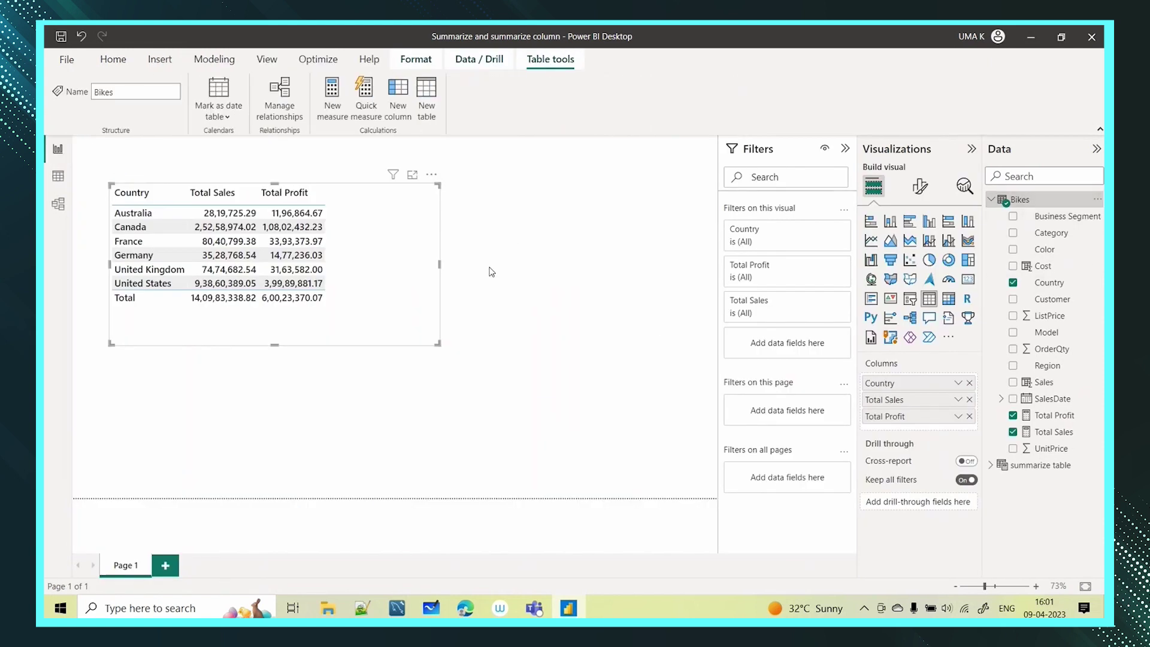
click(428, 95)
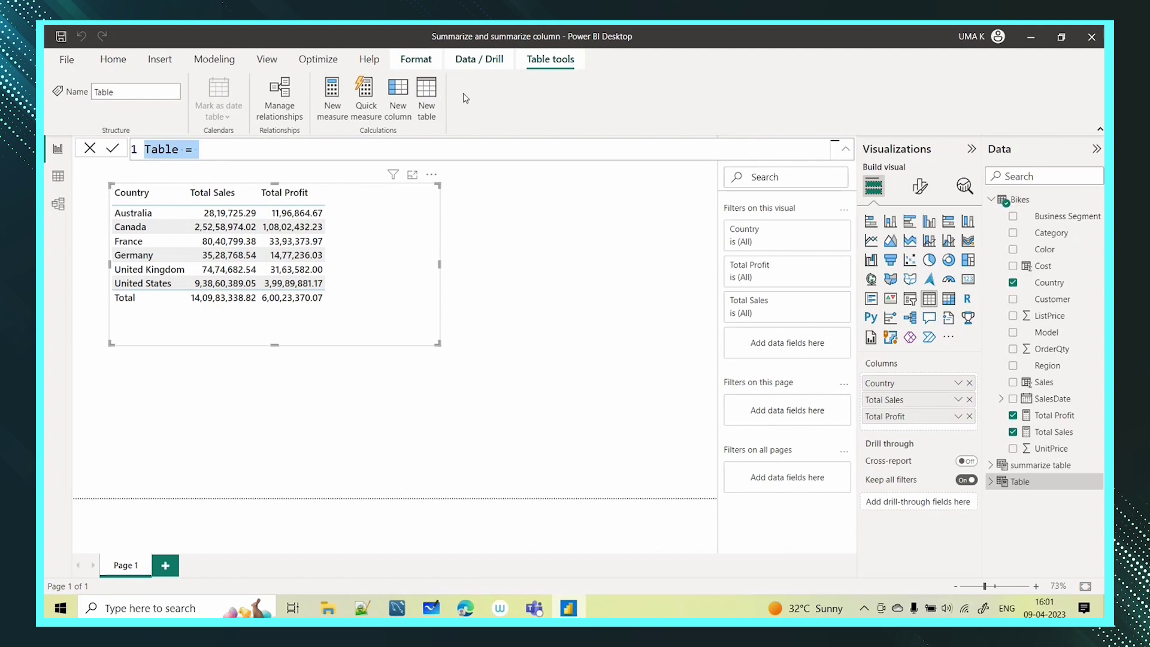
text(Summ)
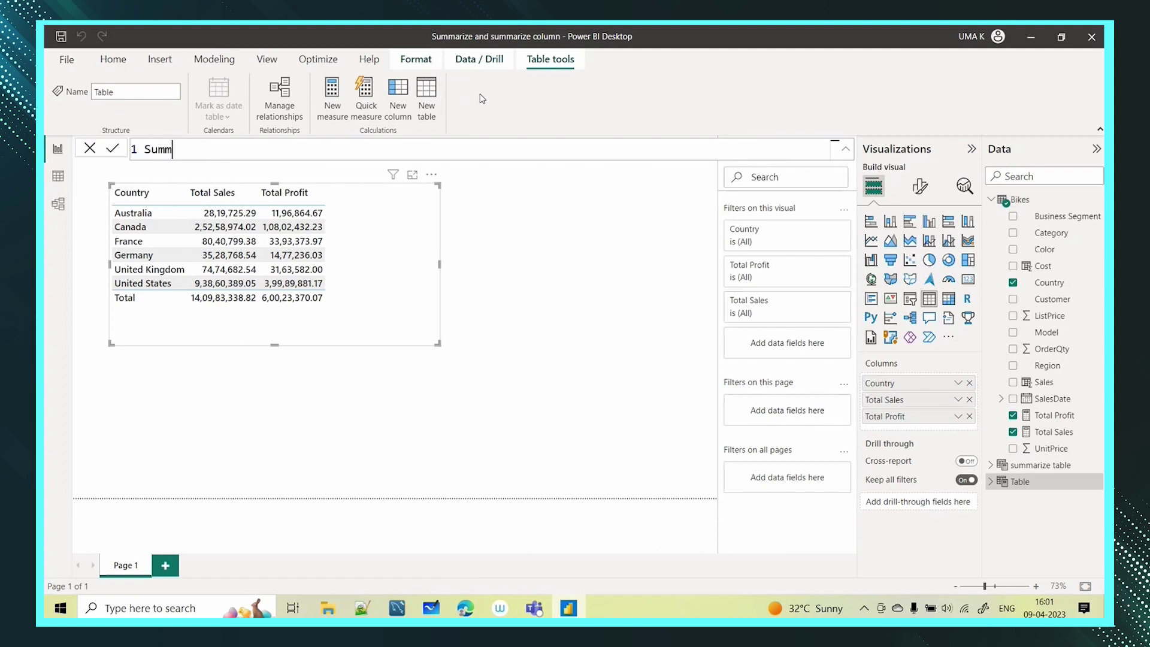
text(arize Column = sum)
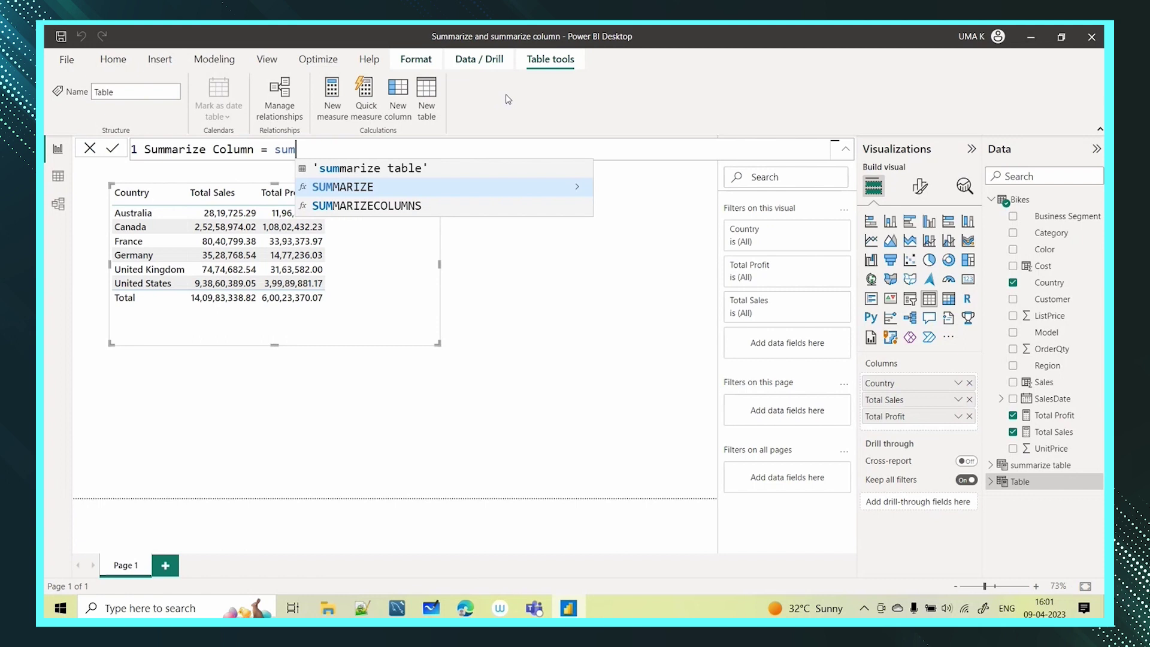
click(419, 206)
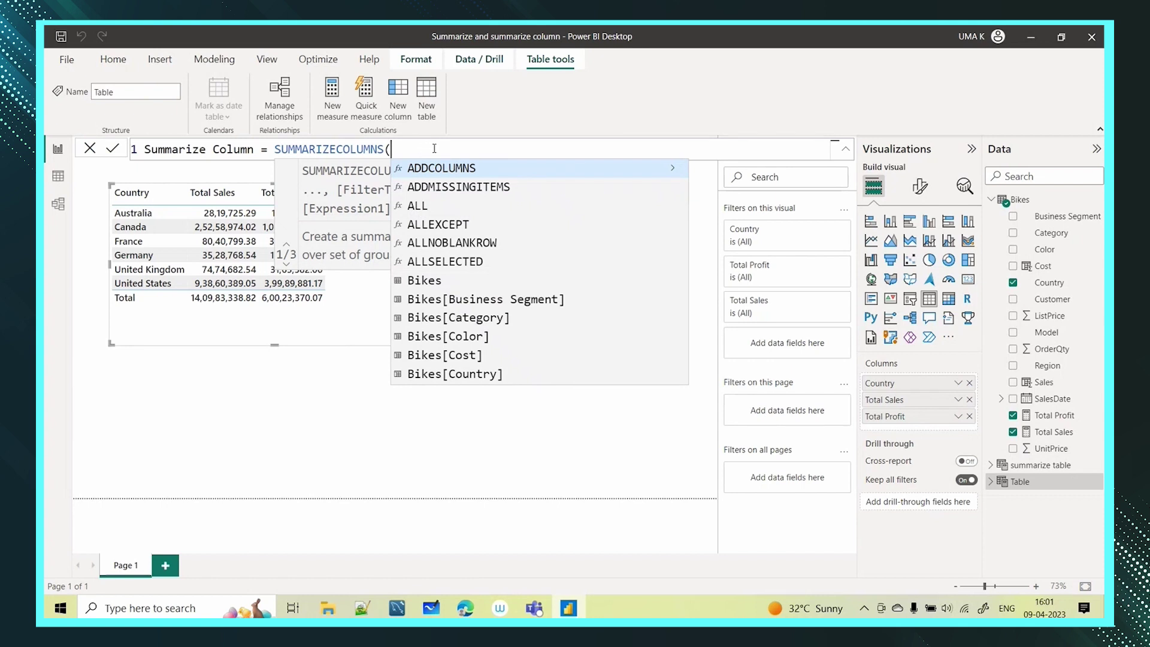
text(cou)
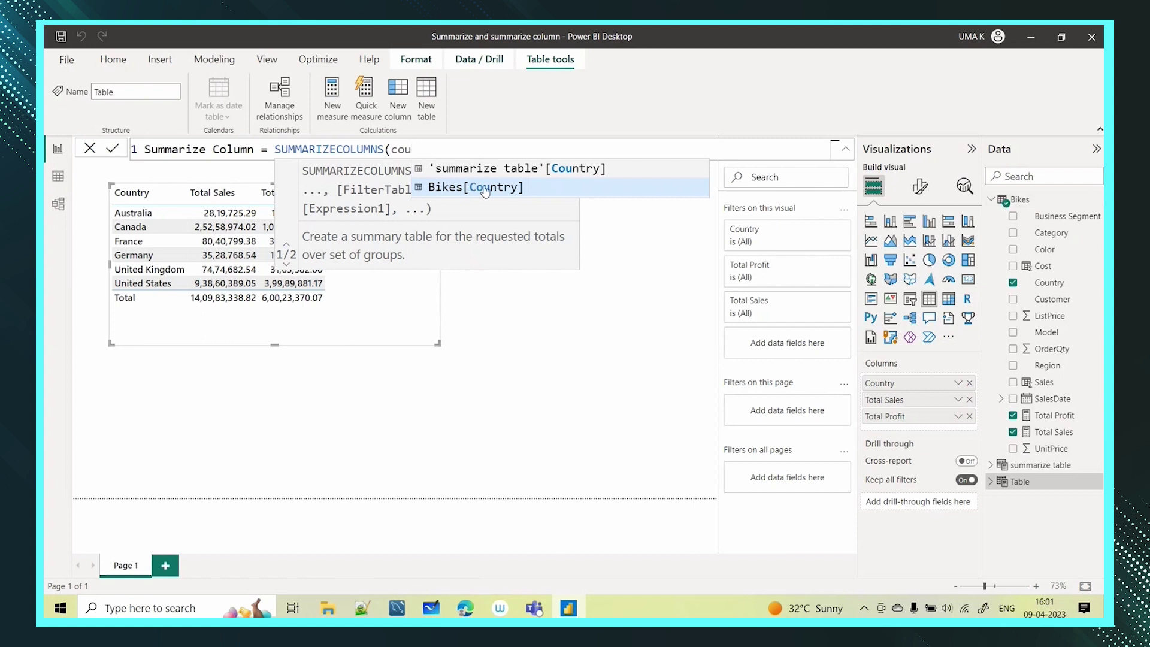
click(464, 189)
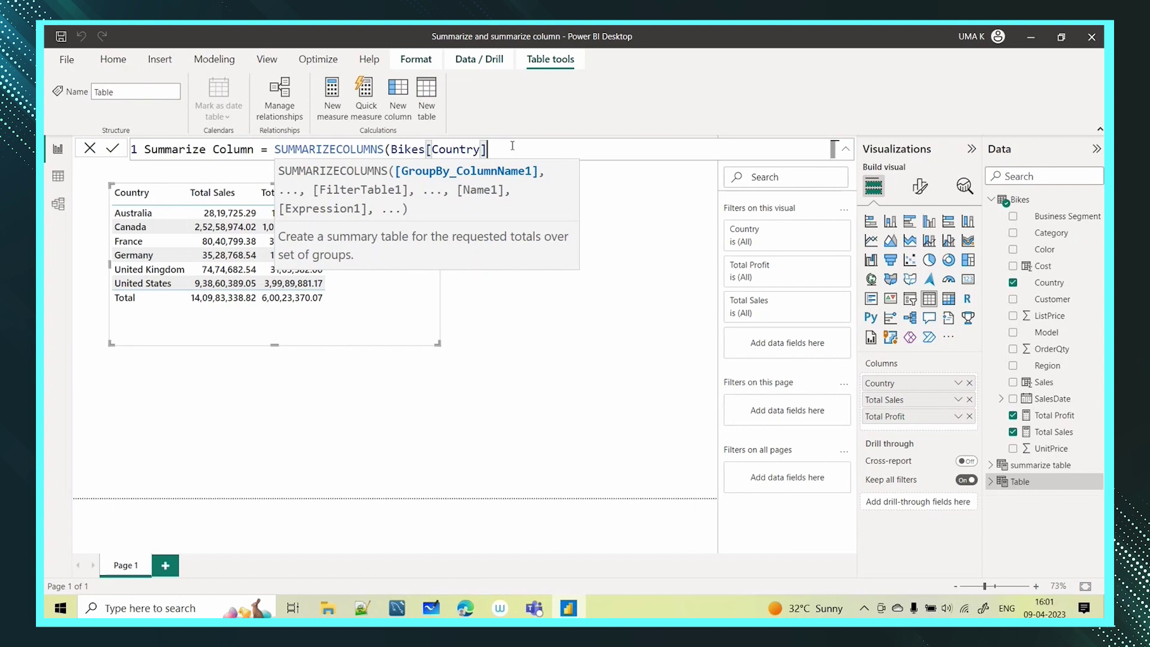
text(,)
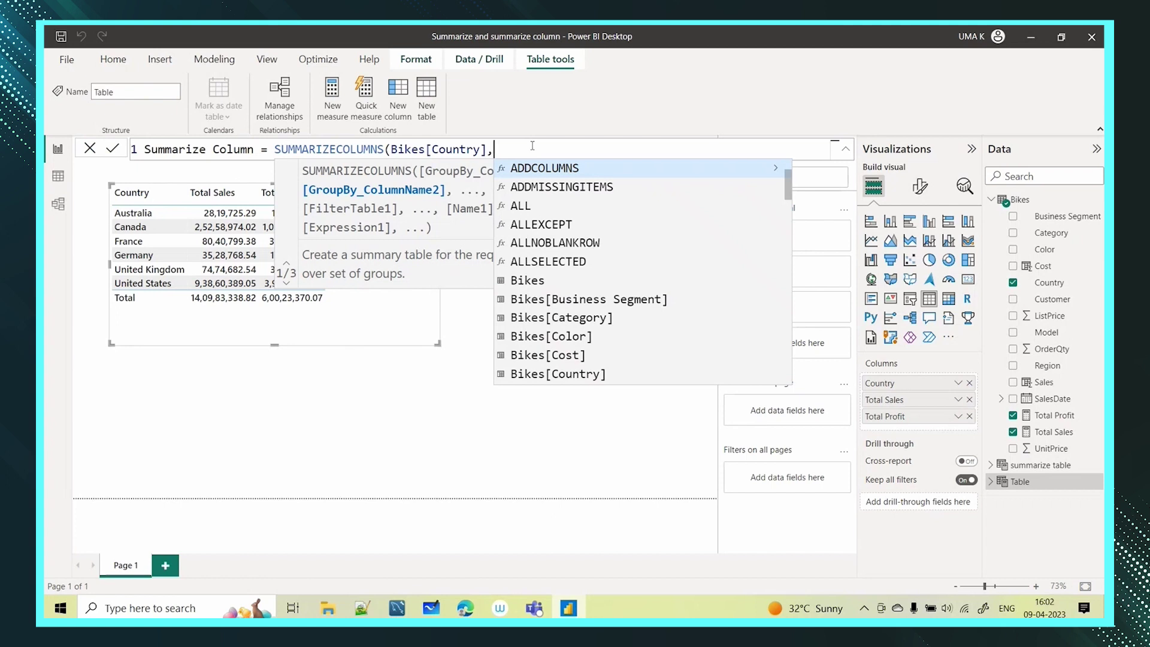
Add a FILTER argument on the Bikes table that keeps rows where Bikes[Business Segment]=="Bikes"
text(fi)
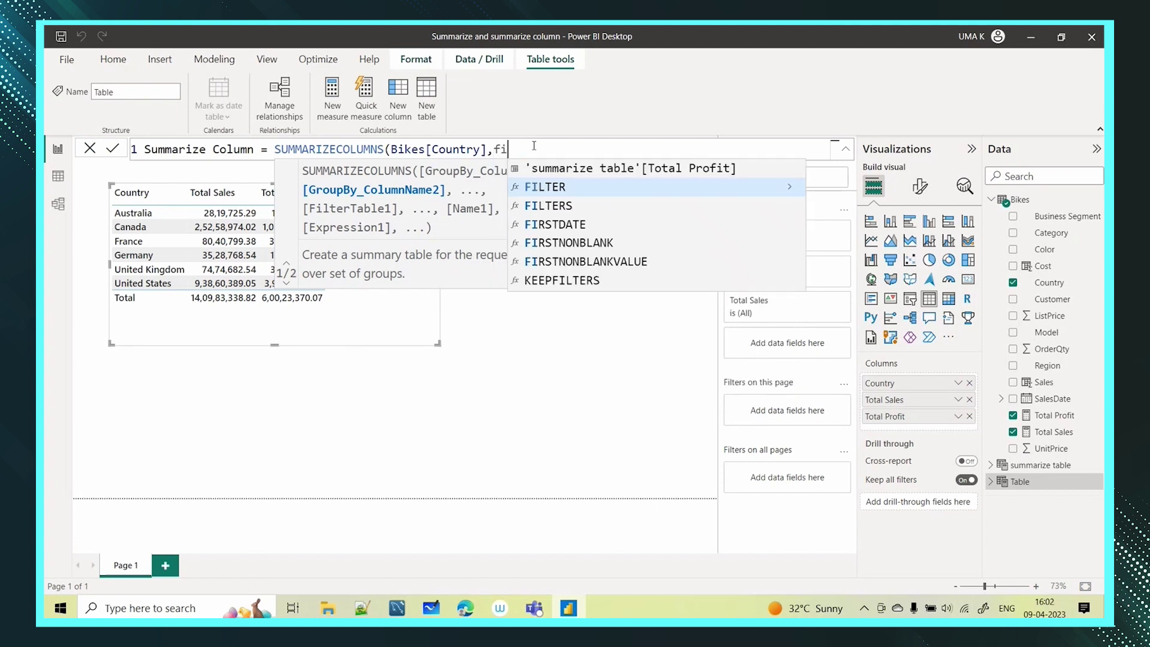
text(lte)
key(Tab)
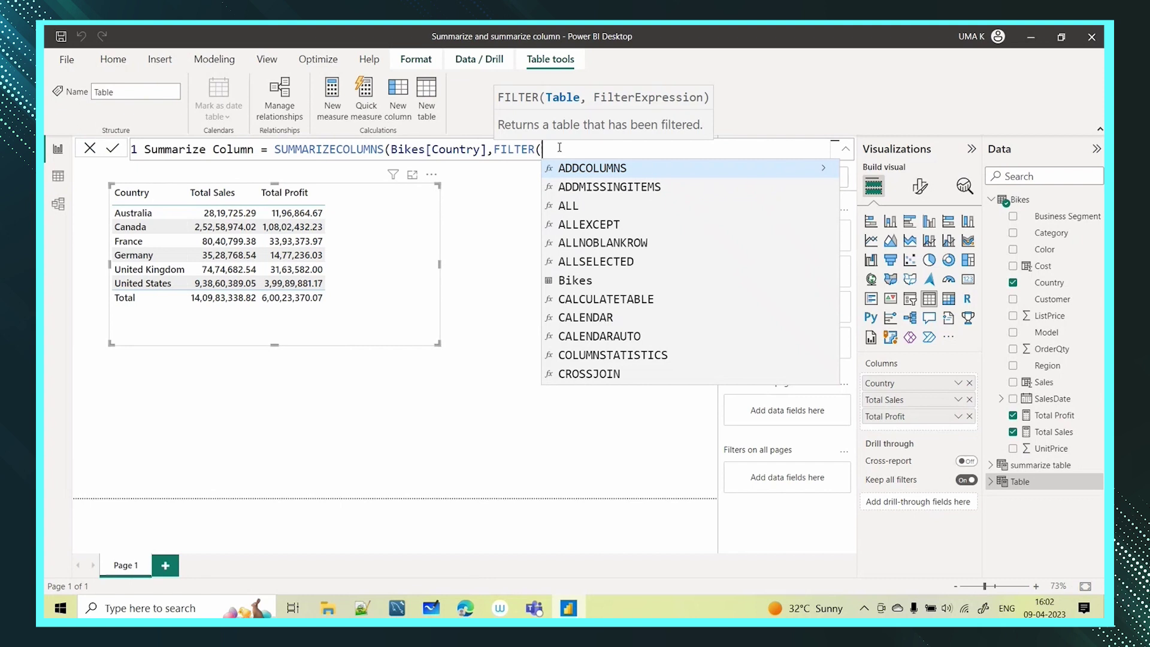
text(bi)
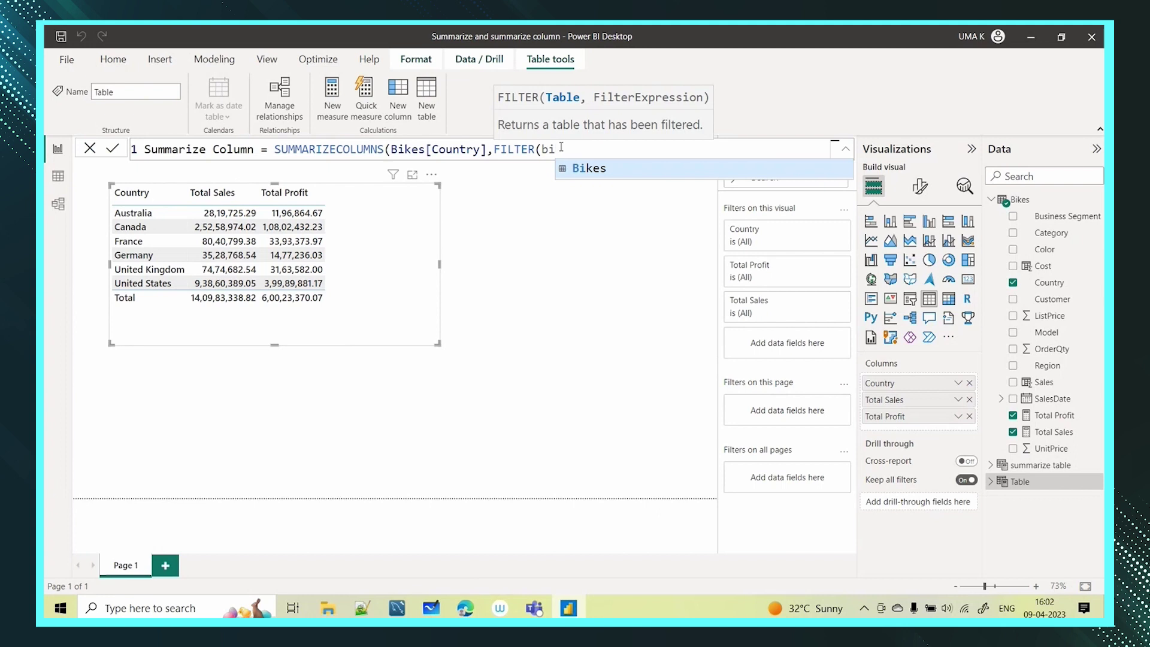
click(584, 170)
text(,)
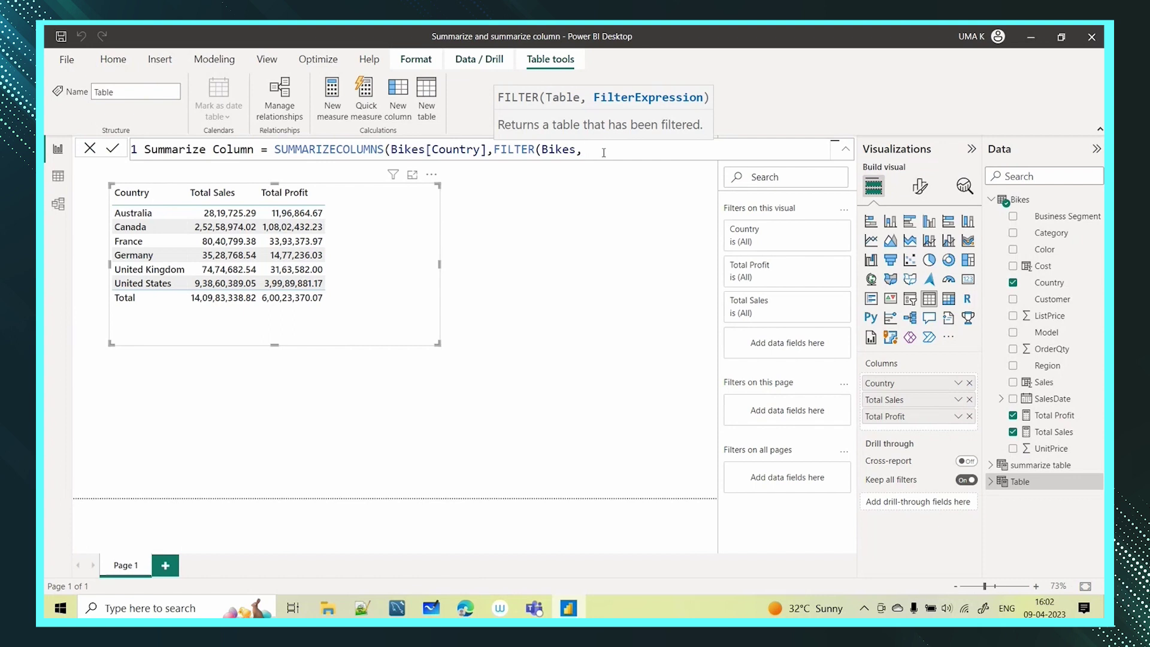
text(bik)
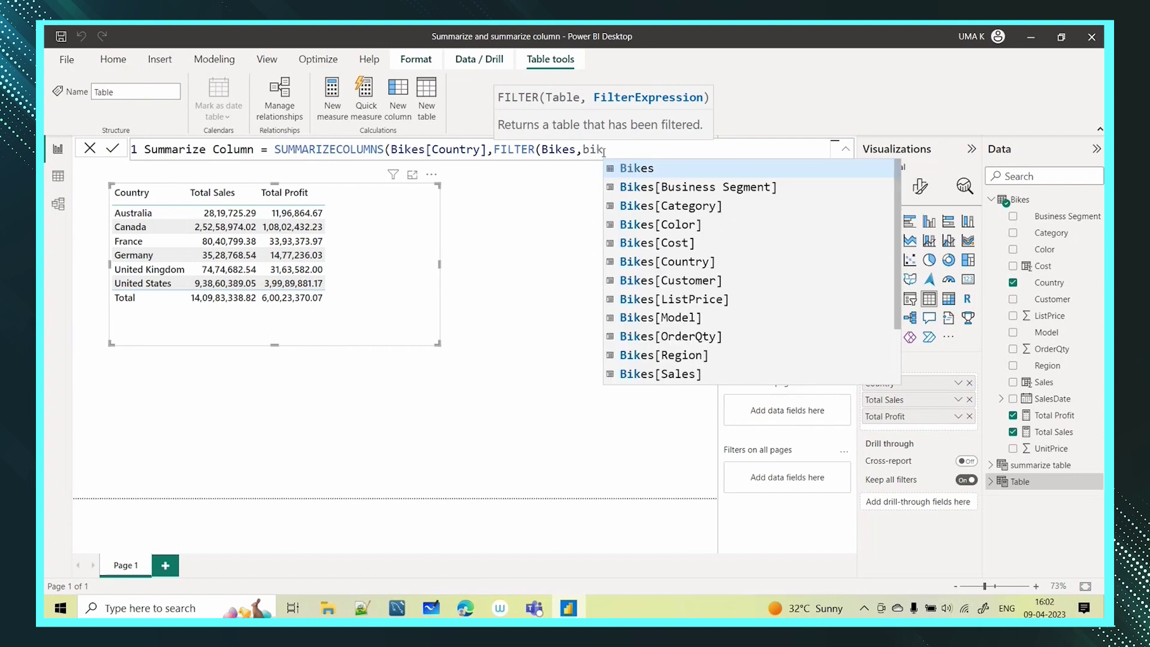
click(772, 185)
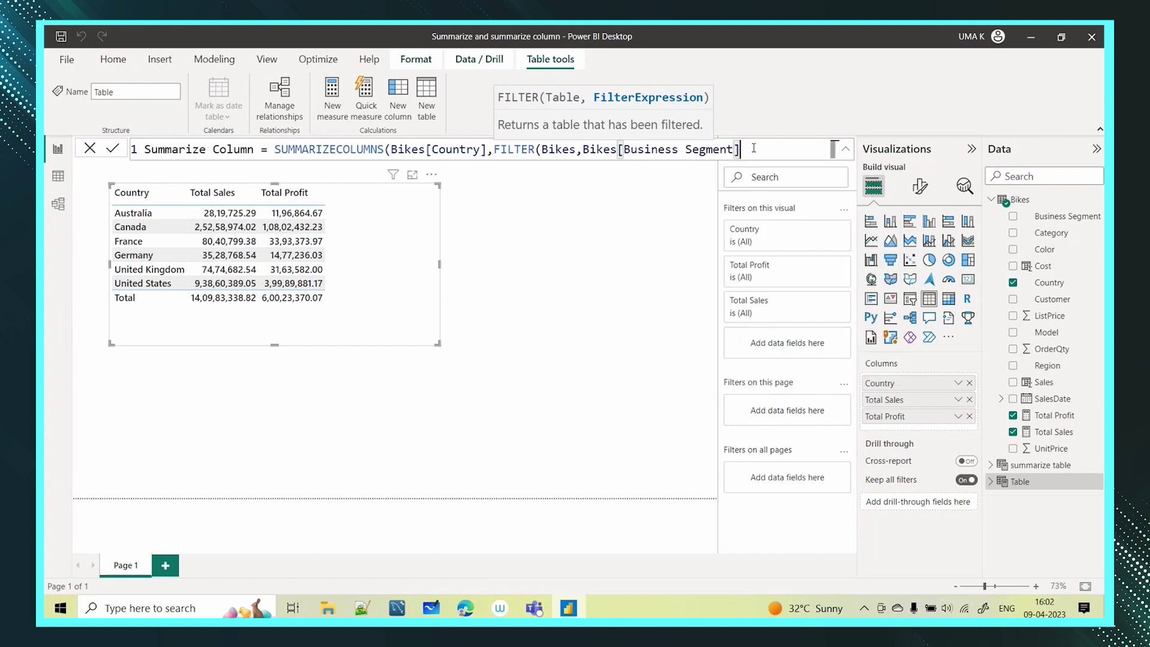
text(=="Bikes",)
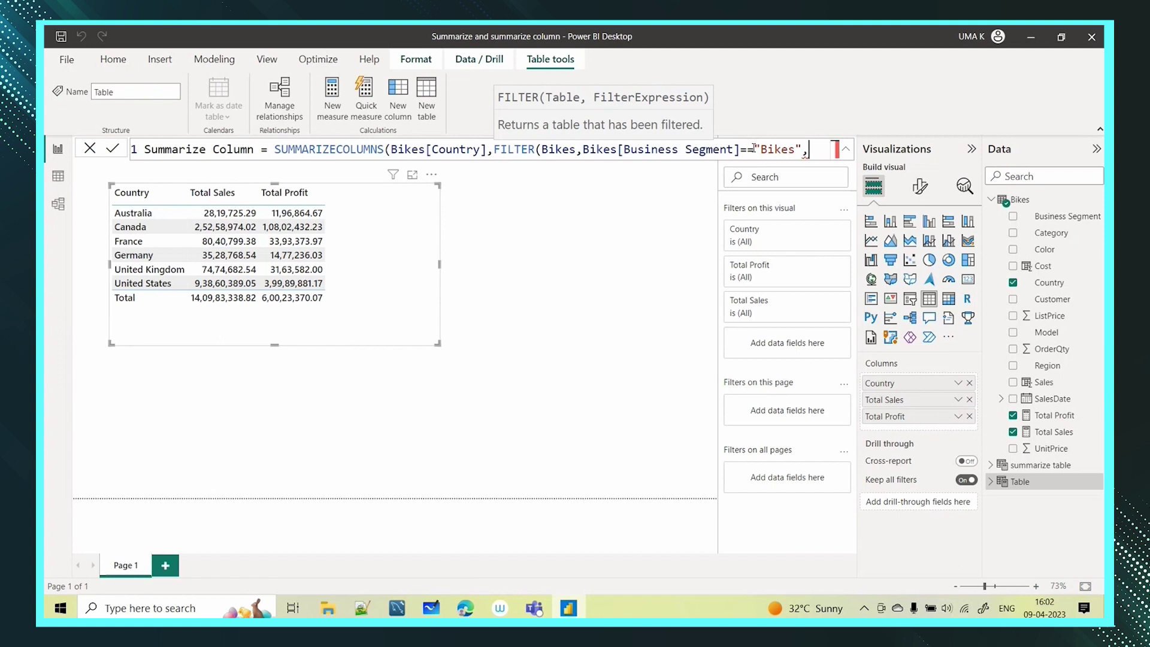
key(BackSpace)
drag(582, 149, 617, 148)
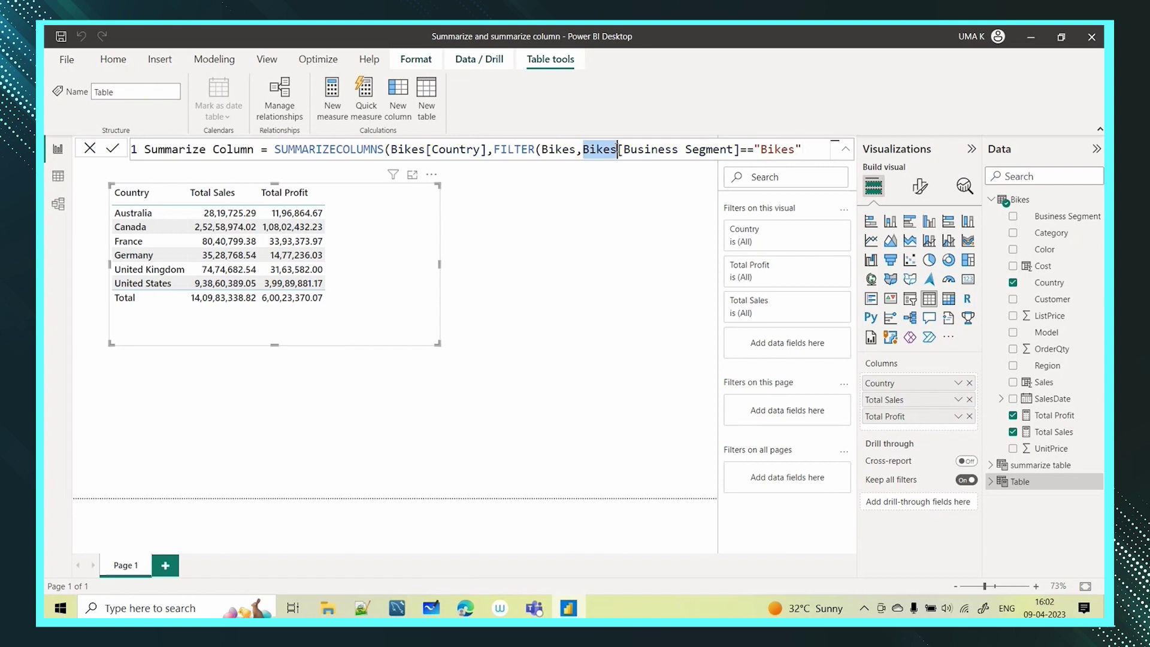
drag(806, 148, 757, 149)
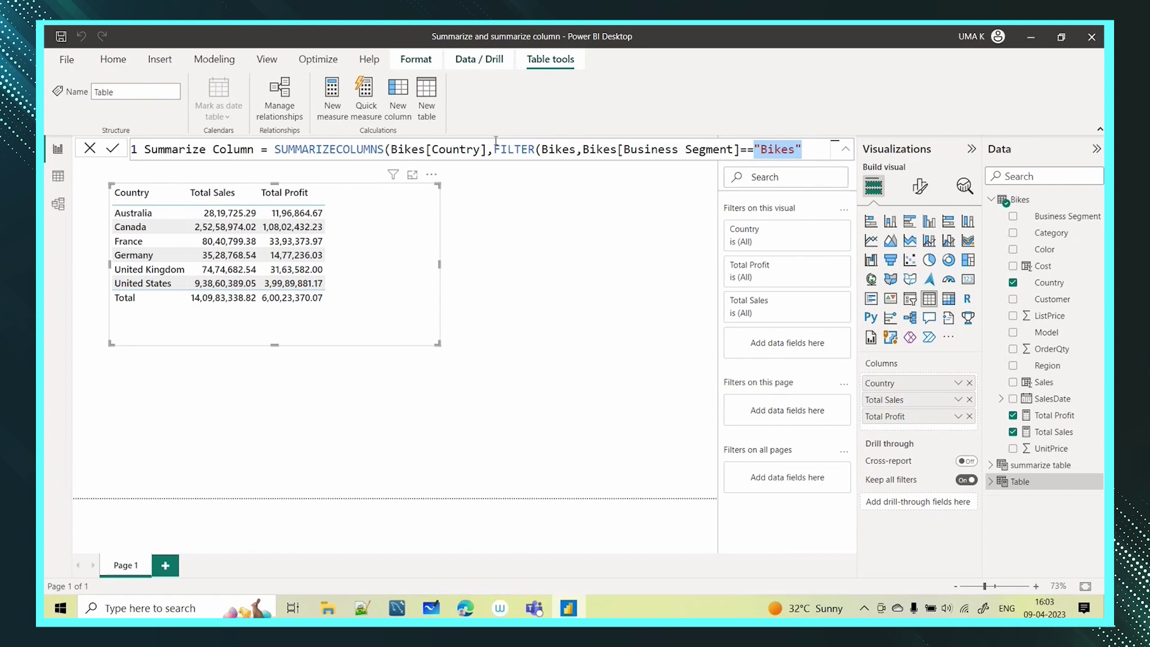
click(806, 151)
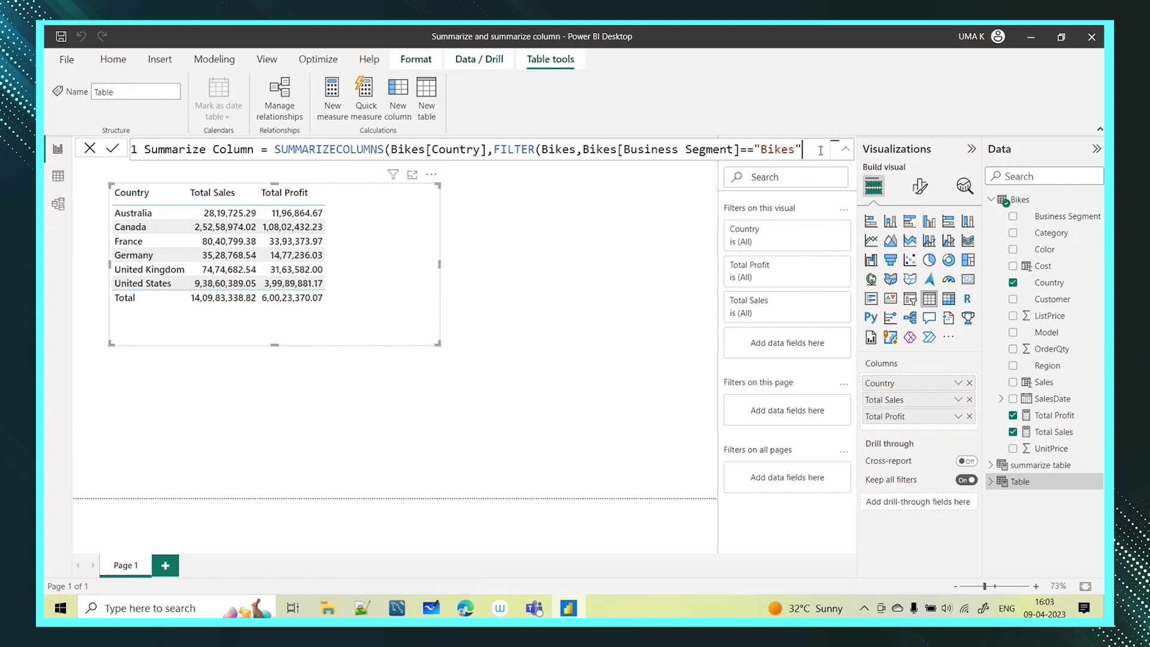
text(),)
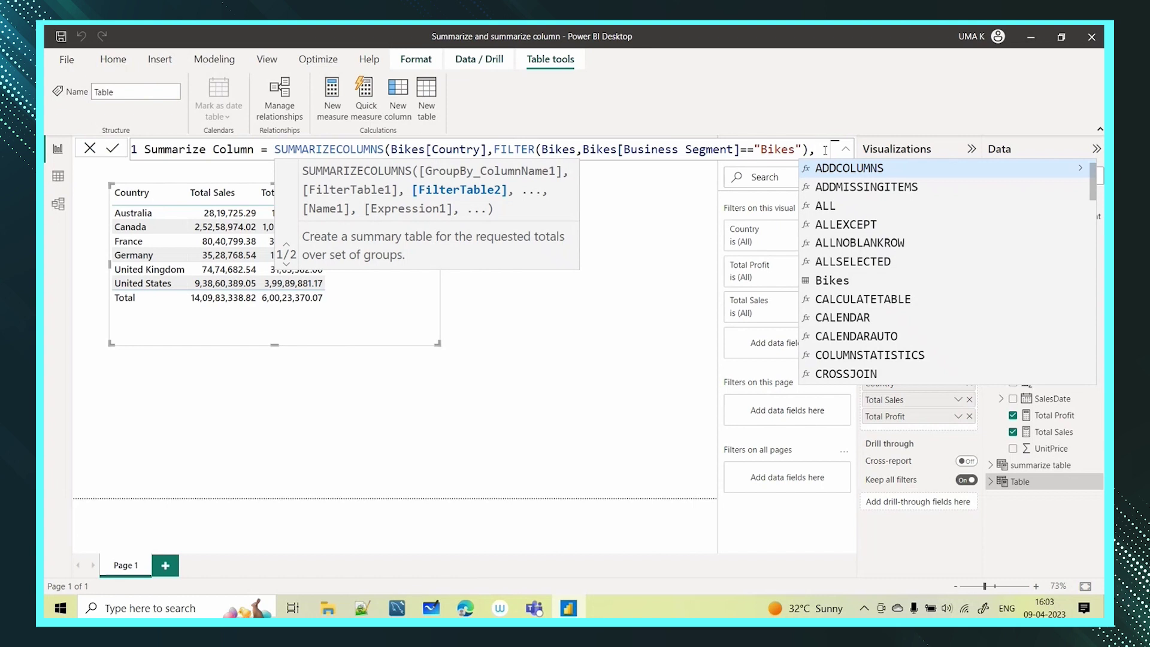
Add the "Total Sales" and "Total Profit" columns with the [Total Sales] and [Total Profit] measures, and close the formula
text("To)
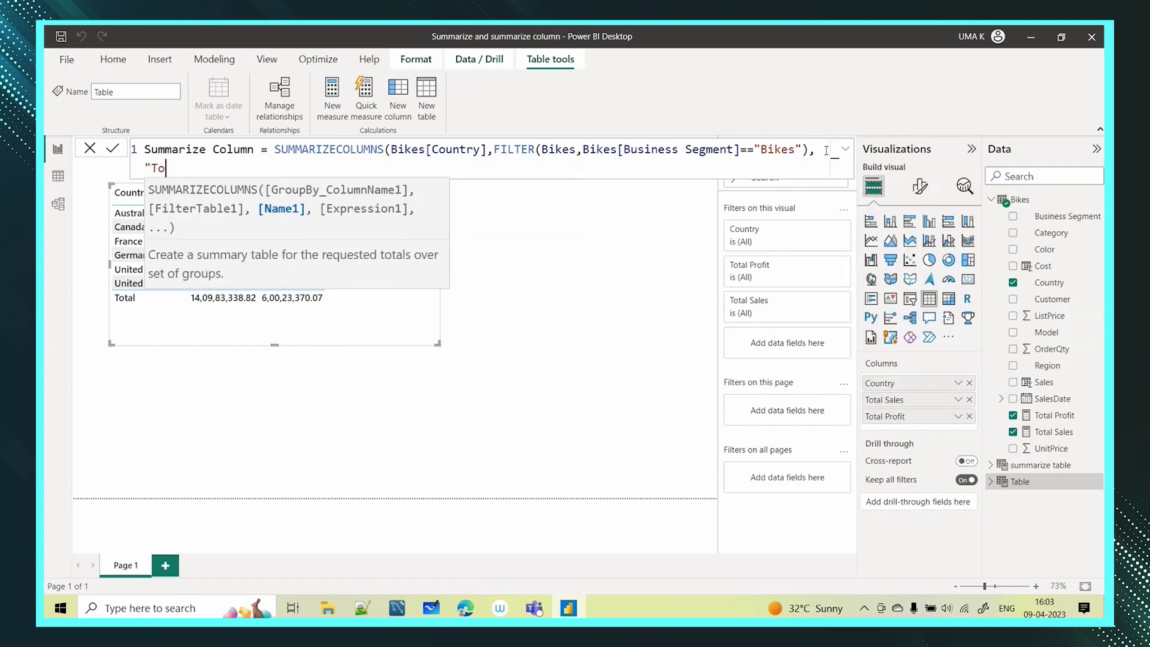
text(tal Sales",tot)
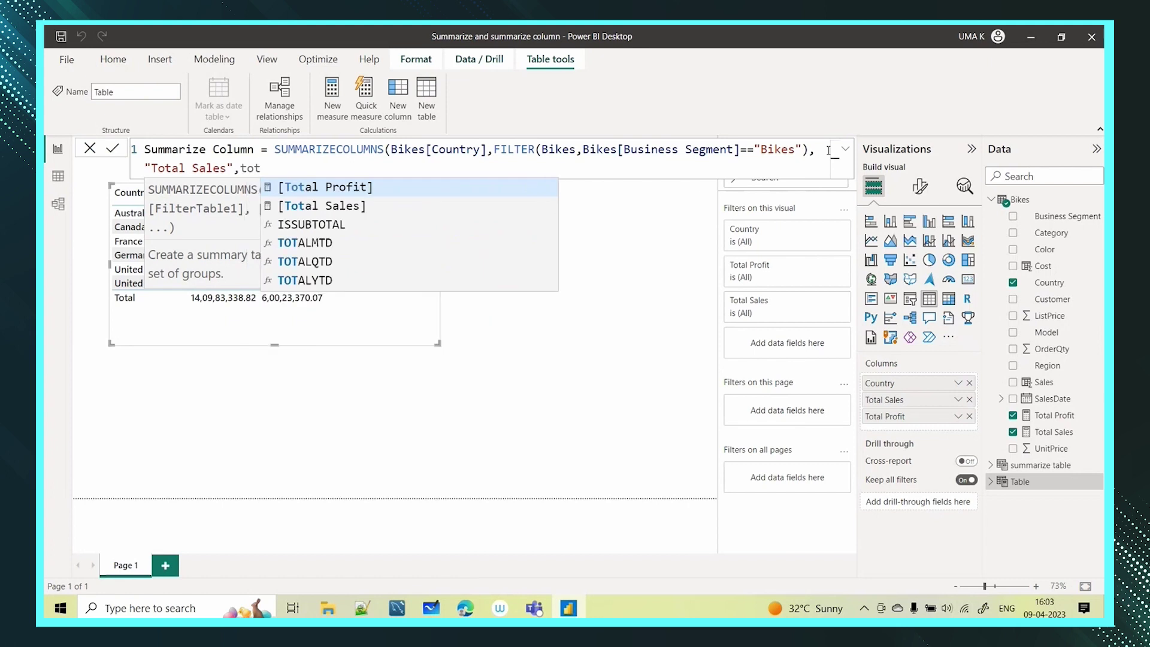
click(358, 207)
text(,)
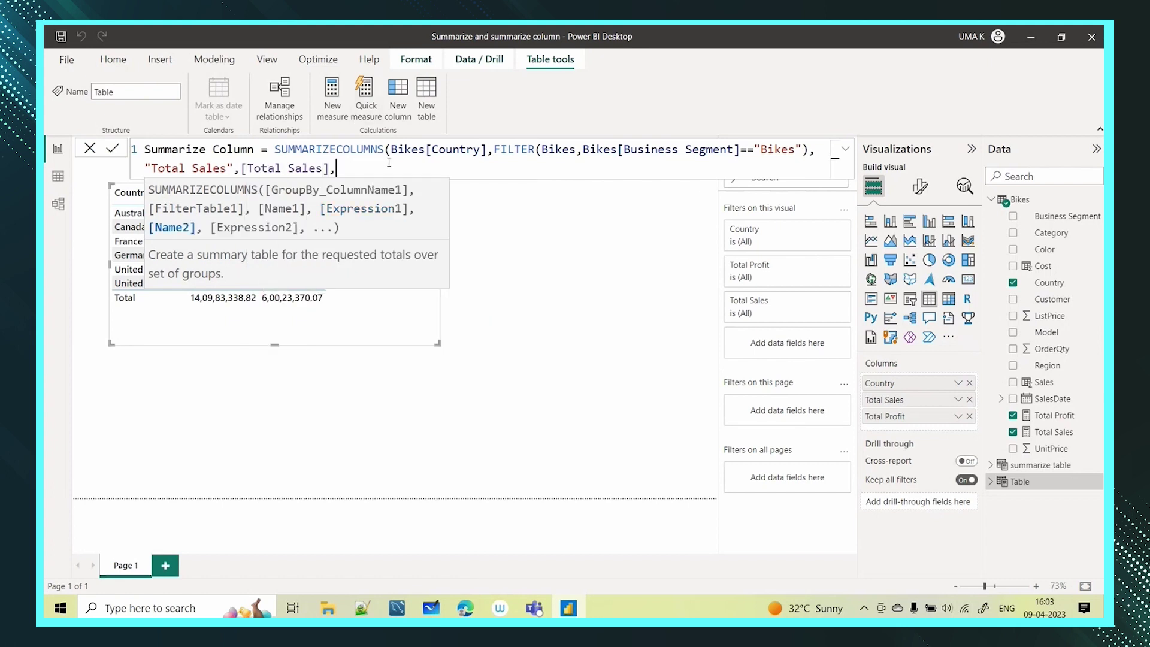
text("tot)
key(BackSpace)
key(BackSpace)
key(BackSpace)
text(Total Profit",tot)
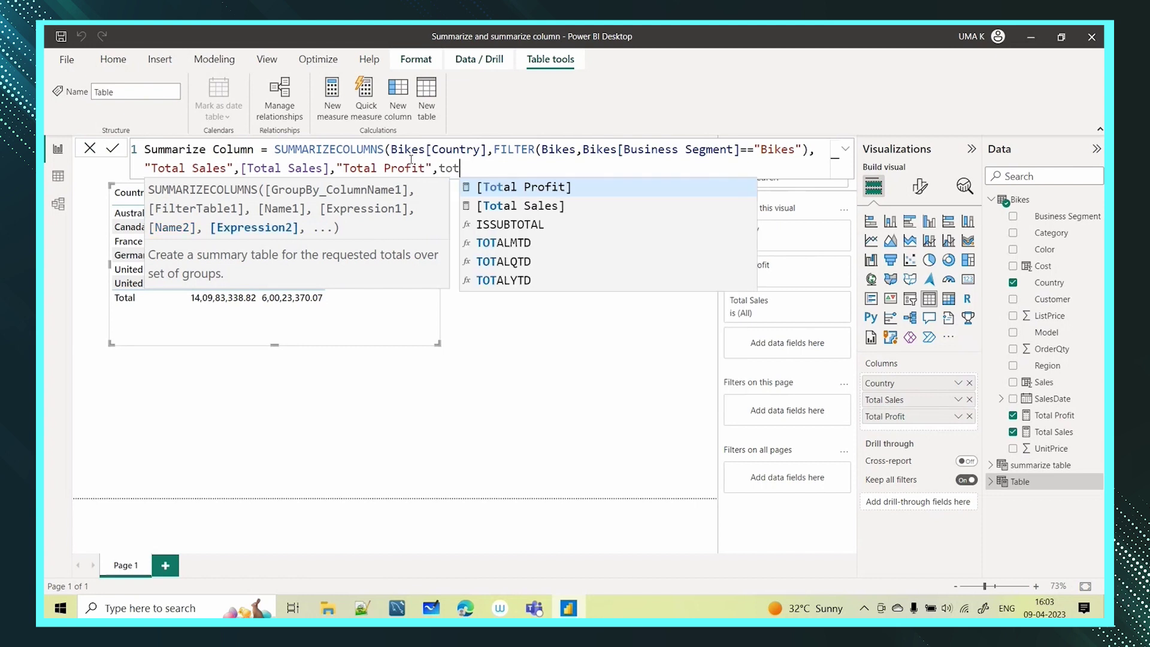
click(523, 189)
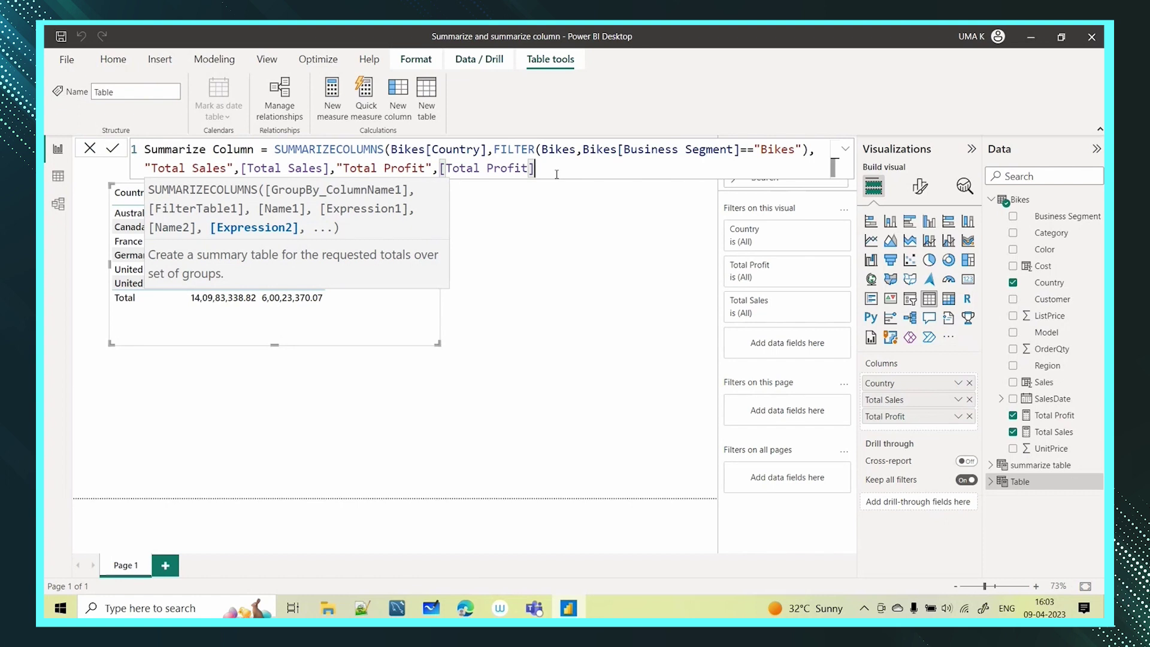
text())
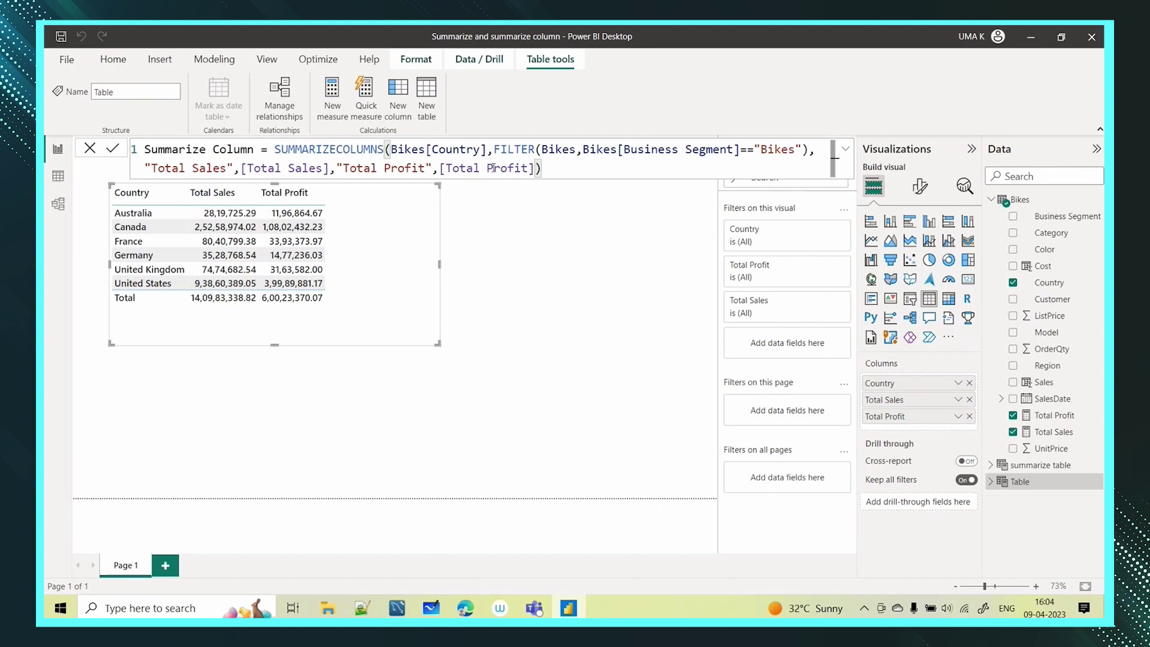
Commit the Summarize Column formula and display the new table's rows in the data view
drag(488, 150, 391, 149)
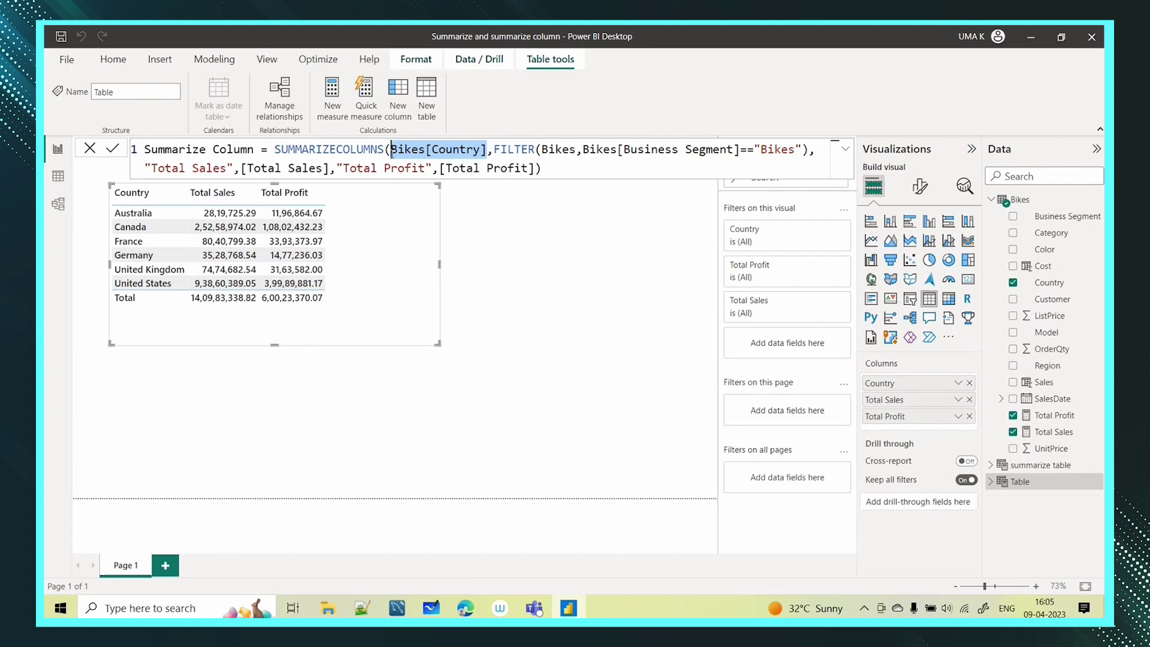
click(539, 171)
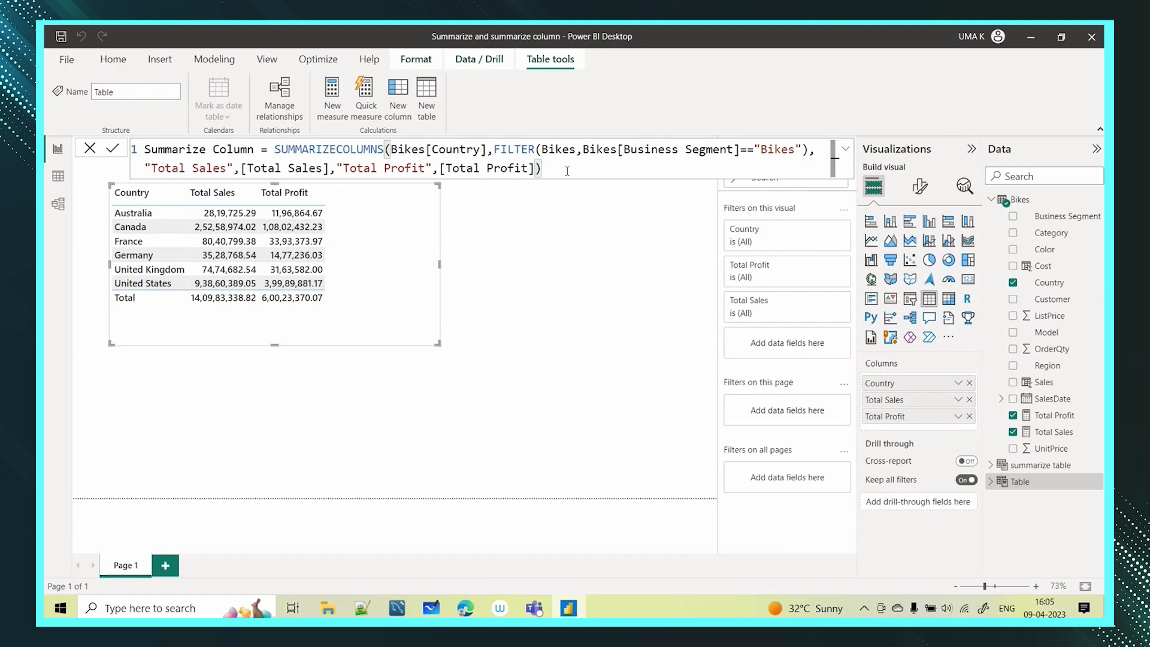
key(Return)
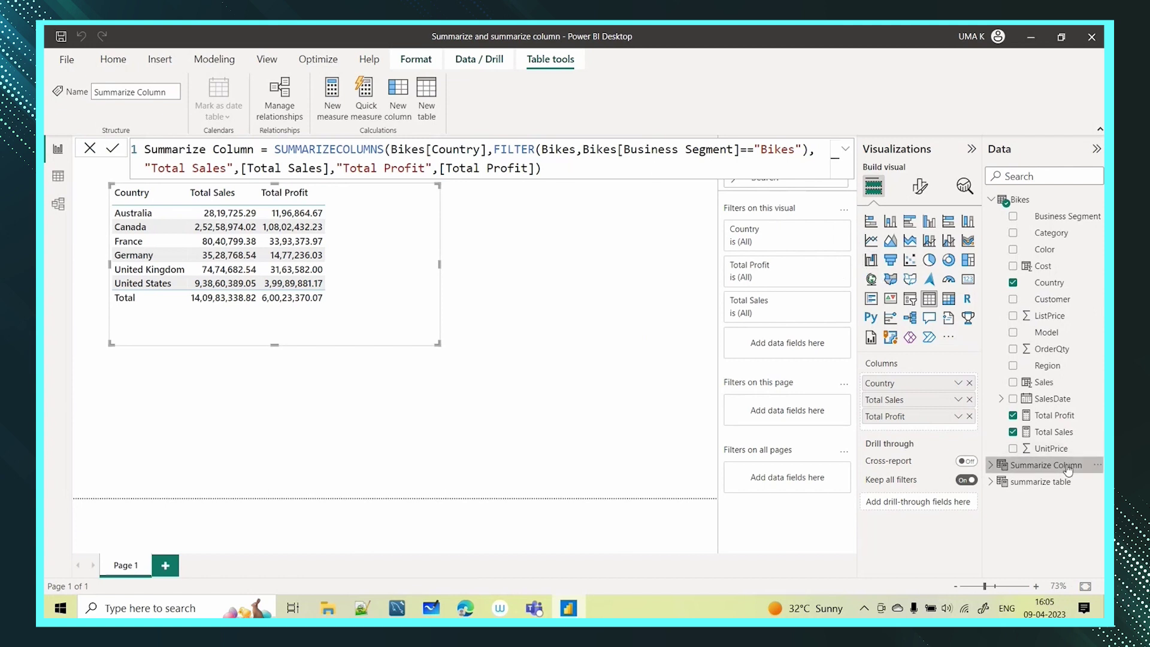
mouse_move(1063, 469)
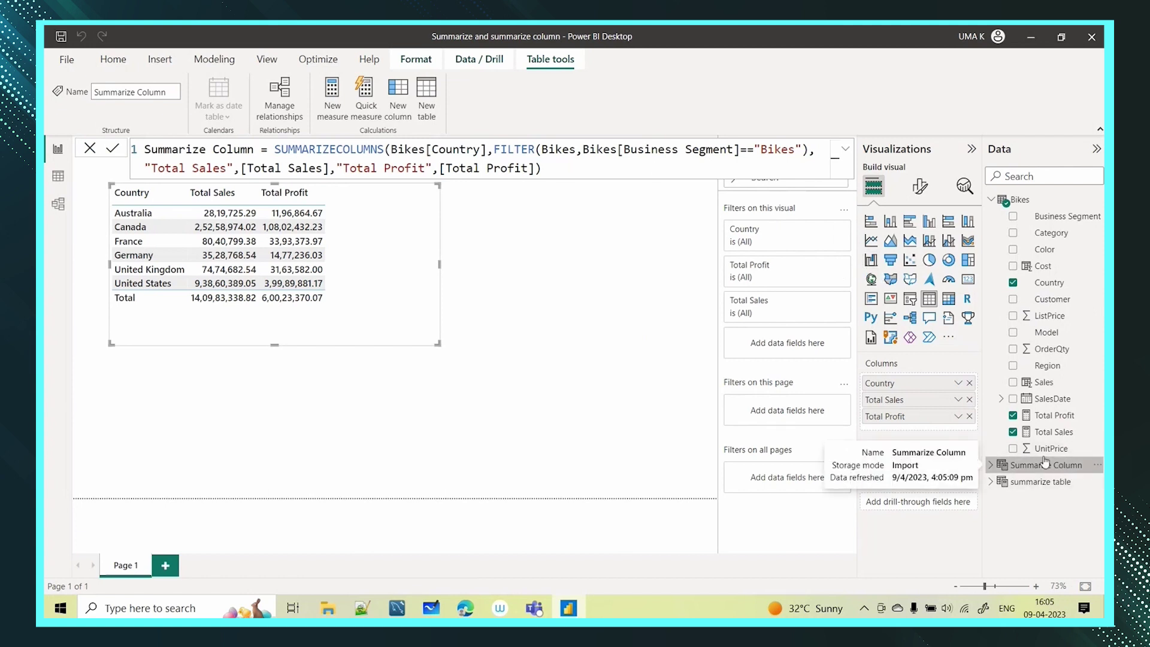
click(52, 178)
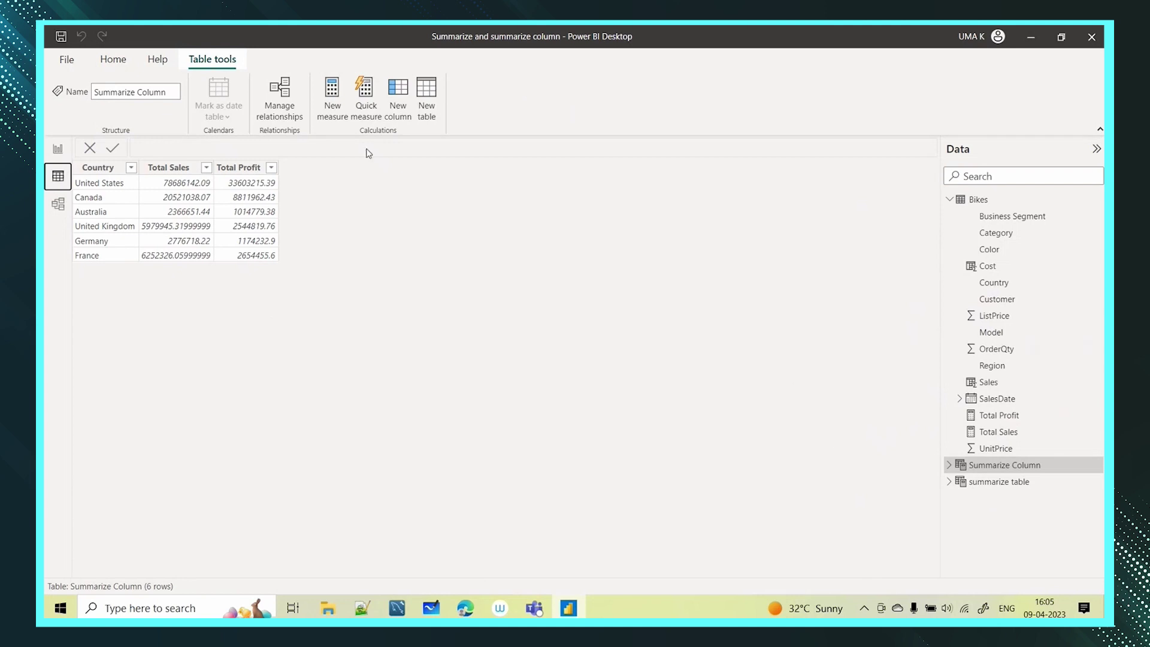
Return to the report page and deselect the Country table visual
click(57, 149)
click(400, 422)
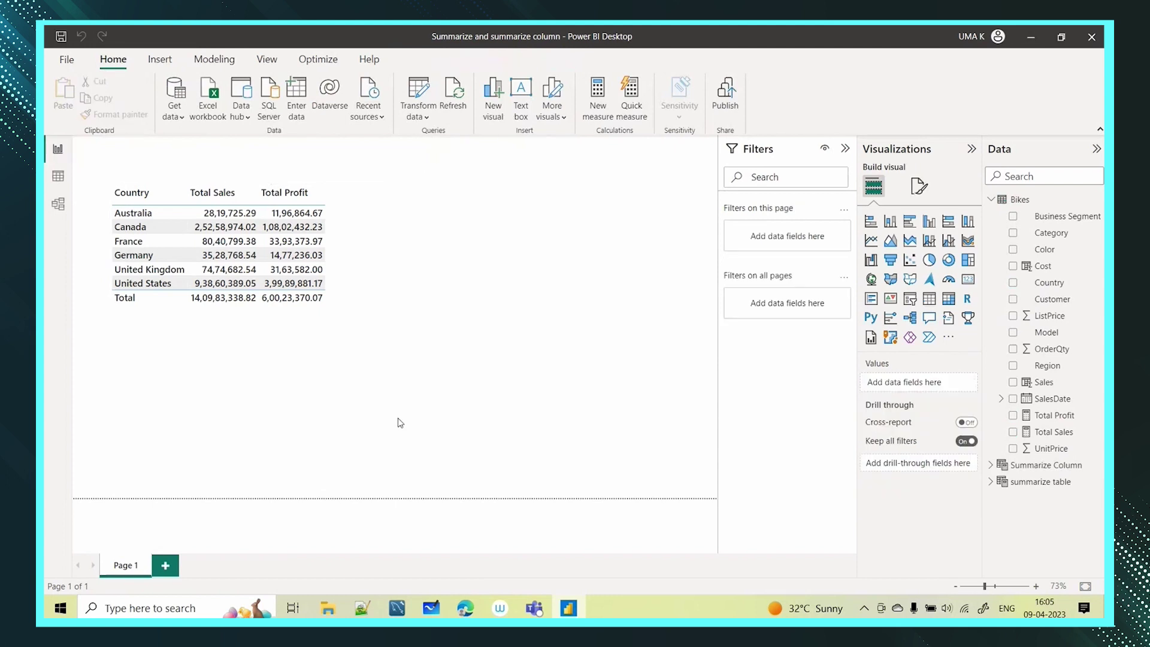